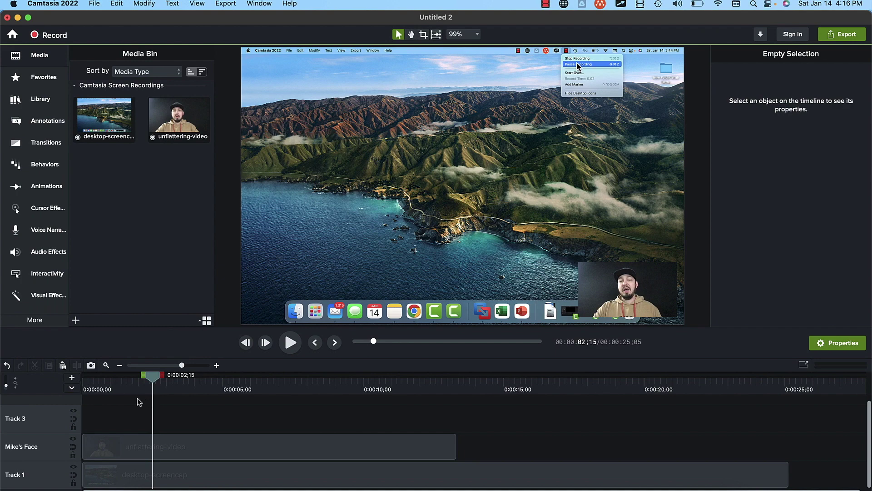
- Shift the unflattering-video clip right on Mike's Face track so the webcam starts around two seconds
drag(127, 390, 320, 386)
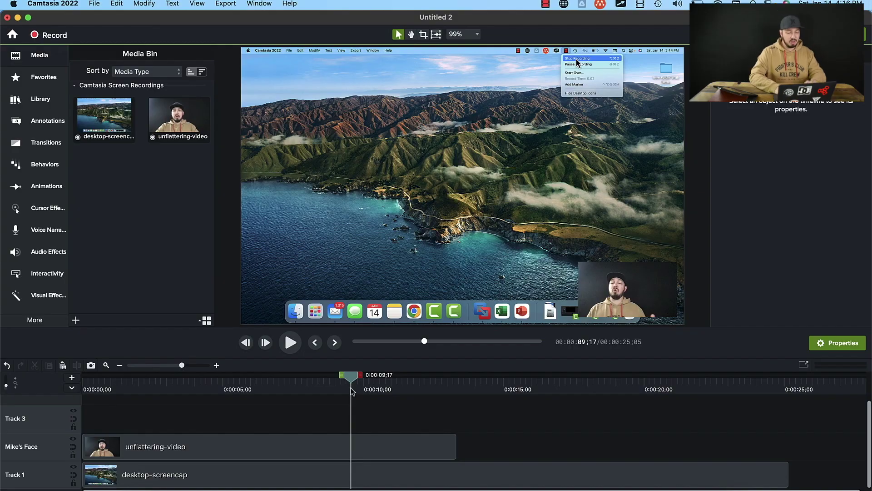
click(252, 385)
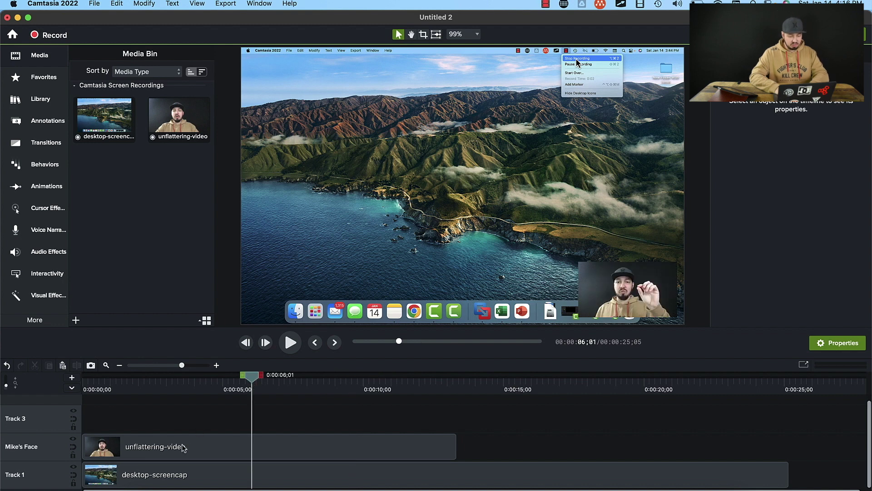
drag(183, 448, 209, 440)
drag(139, 439, 171, 438)
- Scrub the playhead from the project start to confirm where the webcam now appears
click(83, 384)
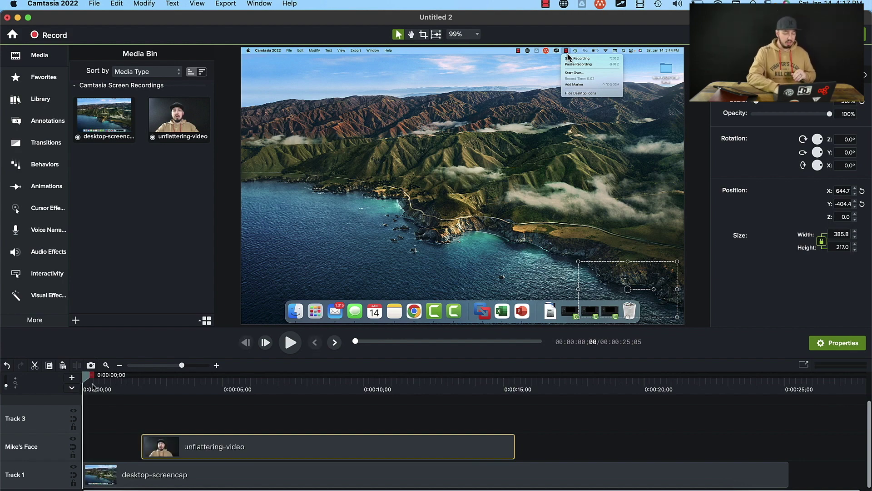
drag(152, 444, 151, 444)
mouse_move(135, 388)
mouse_down()
mouse_move(146, 387)
mouse_move(126, 389)
mouse_move(151, 387)
mouse_up()
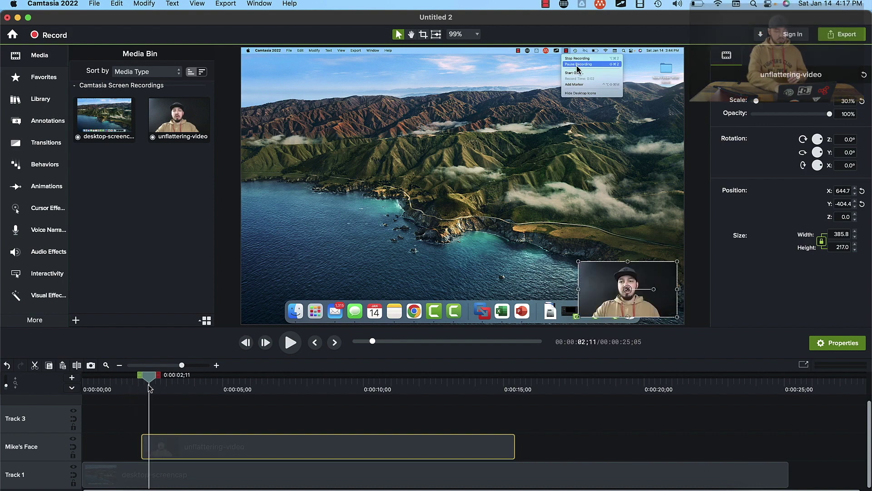
drag(483, 387, 515, 388)
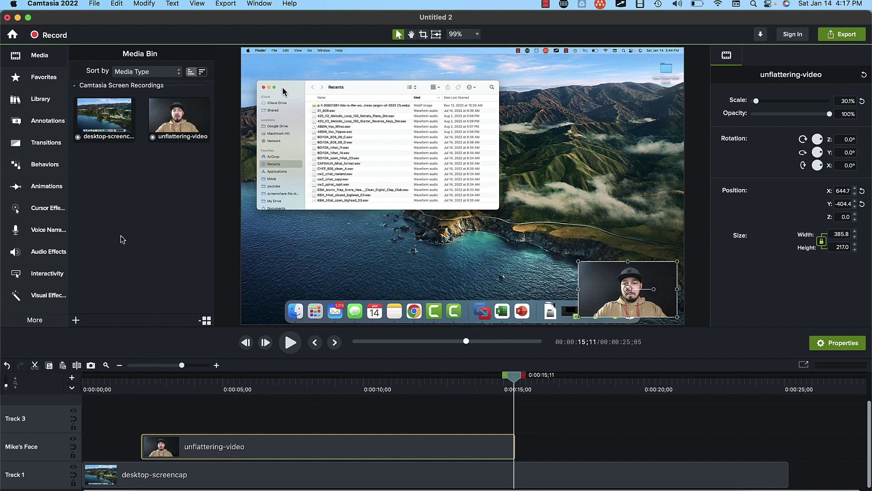
- Drop the Fade transition from the Transitions gallery onto the start of desktop-screencap on Track 1
click(42, 146)
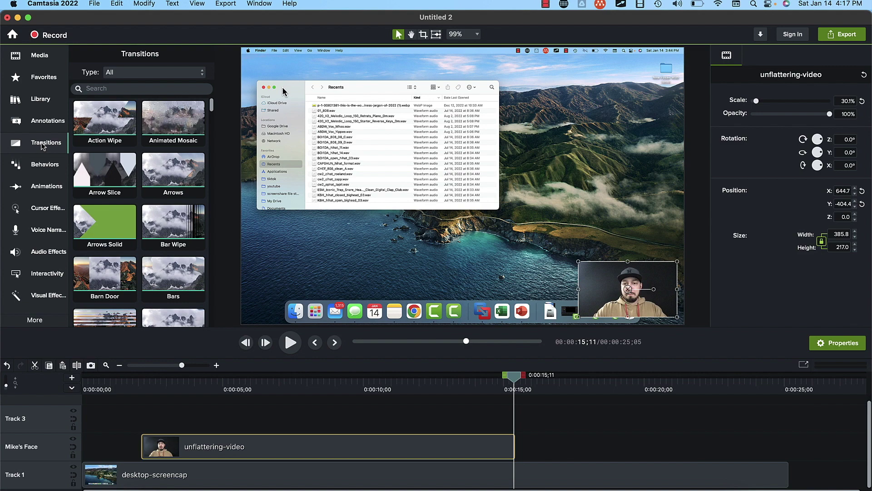
scroll(130, 169, down, 2)
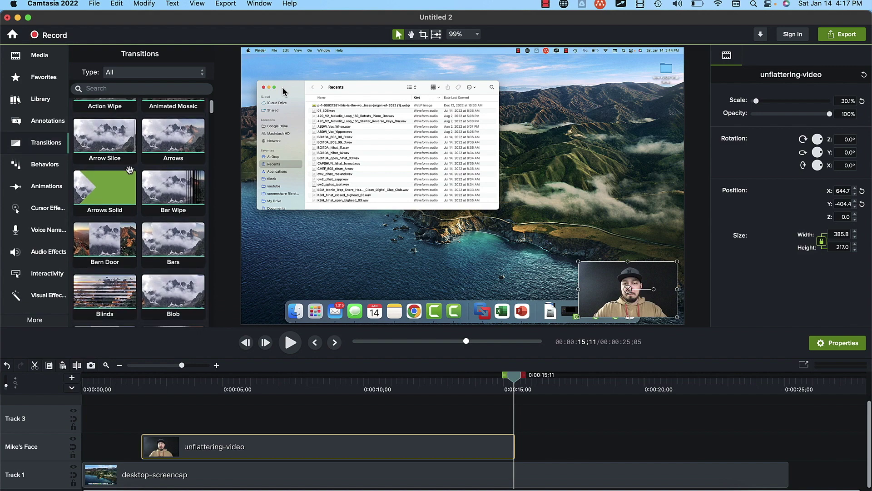
scroll(130, 169, down, 10)
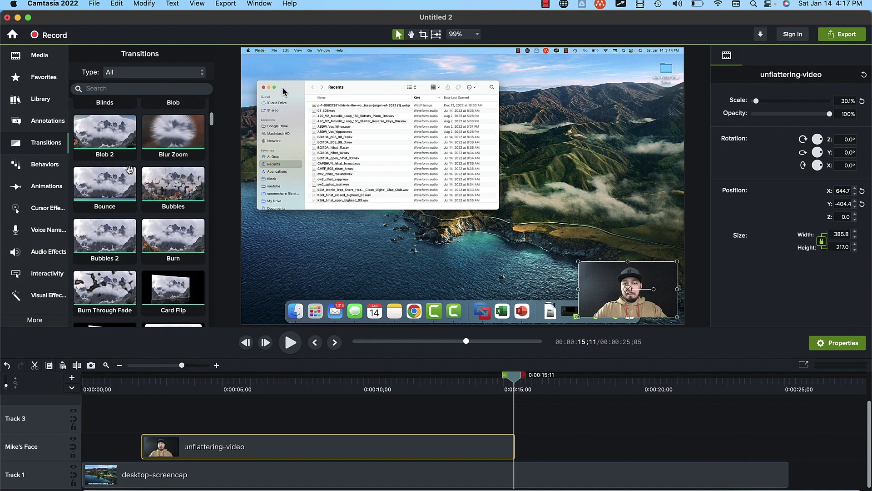
scroll(129, 170, down, 10)
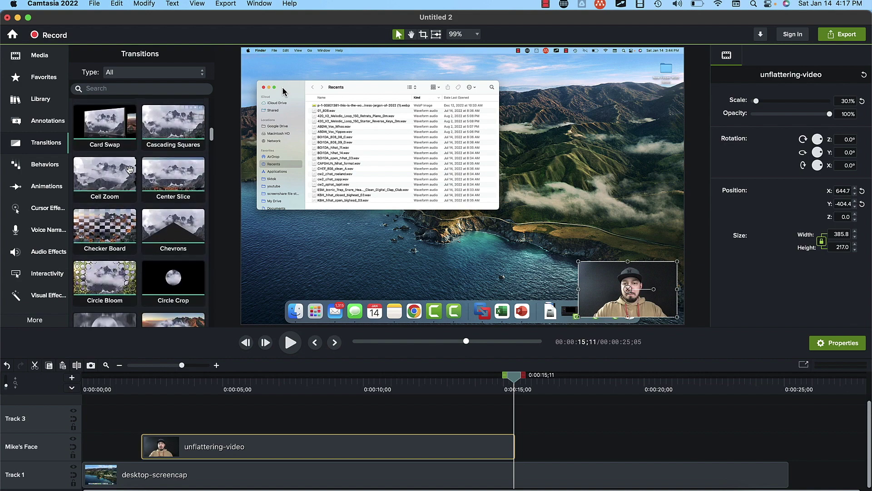
scroll(129, 170, down, 10)
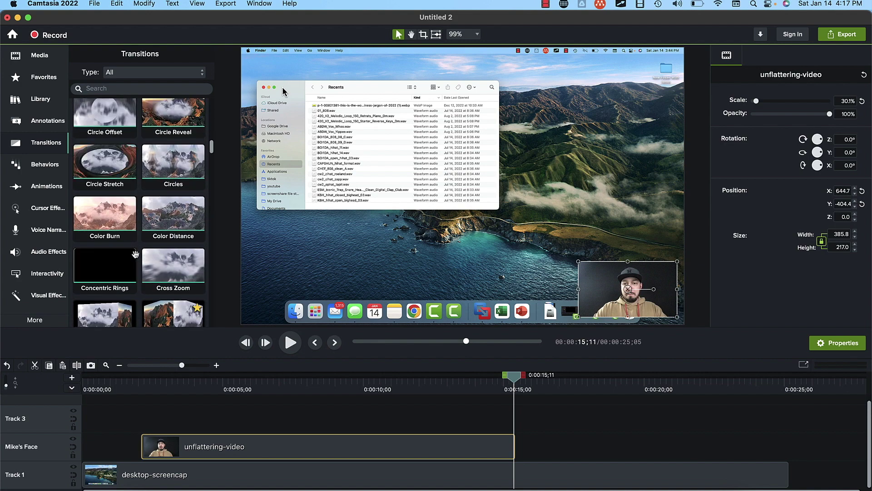
scroll(135, 254, down, 9)
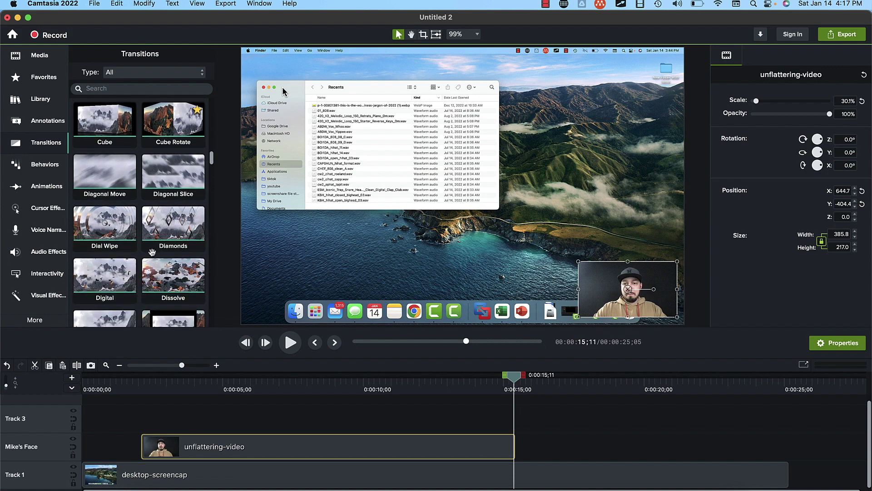
scroll(152, 252, down, 14)
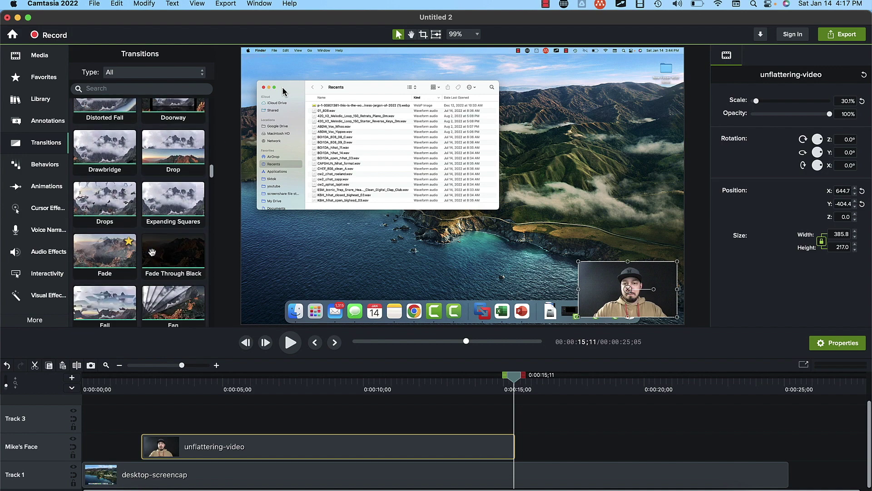
scroll(152, 251, up, 4)
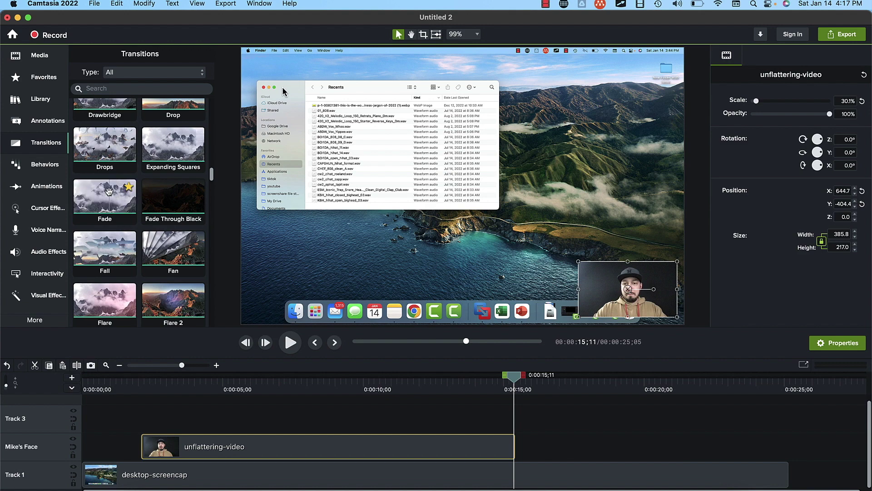
click(109, 191)
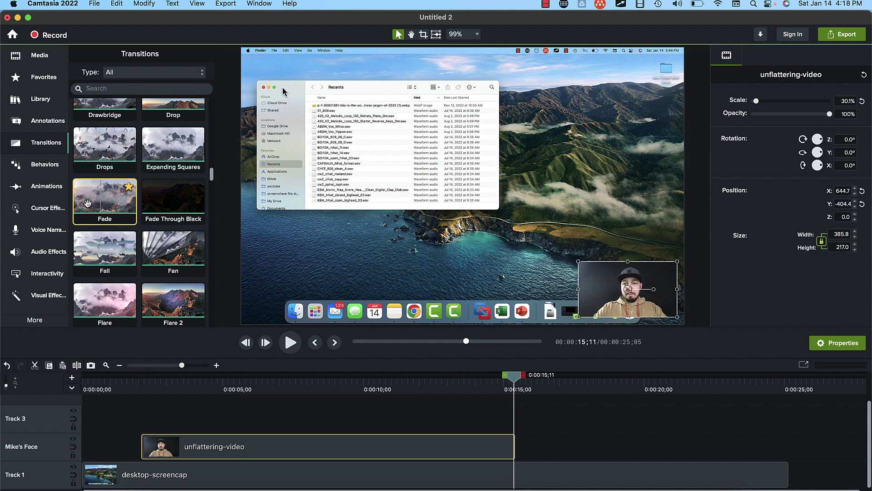
drag(88, 203, 638, 472)
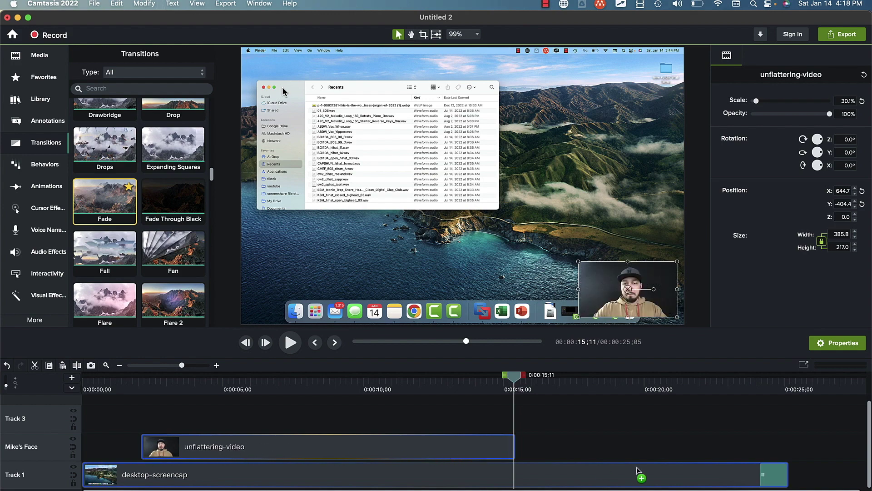
drag(767, 480, 98, 478)
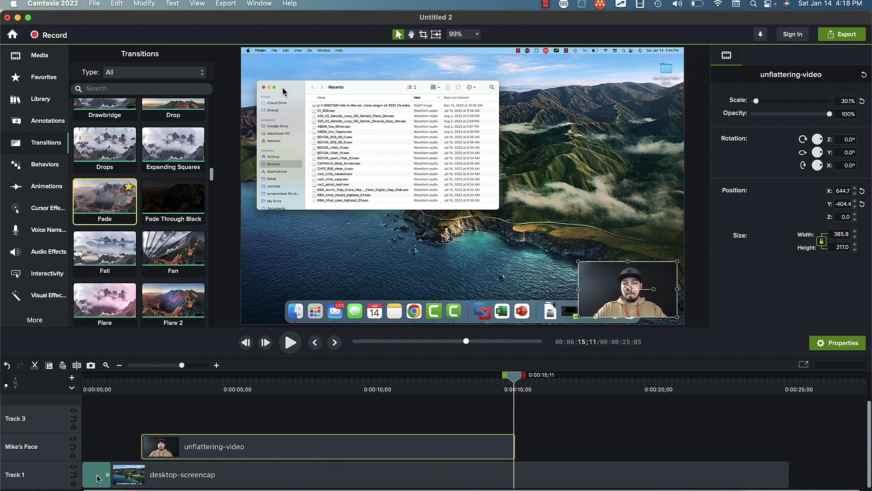
click(85, 391)
click(84, 391)
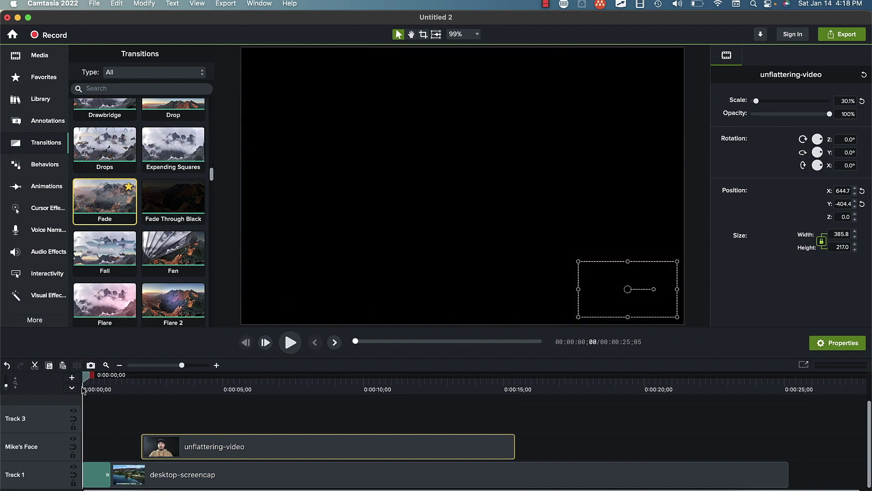
key(space)
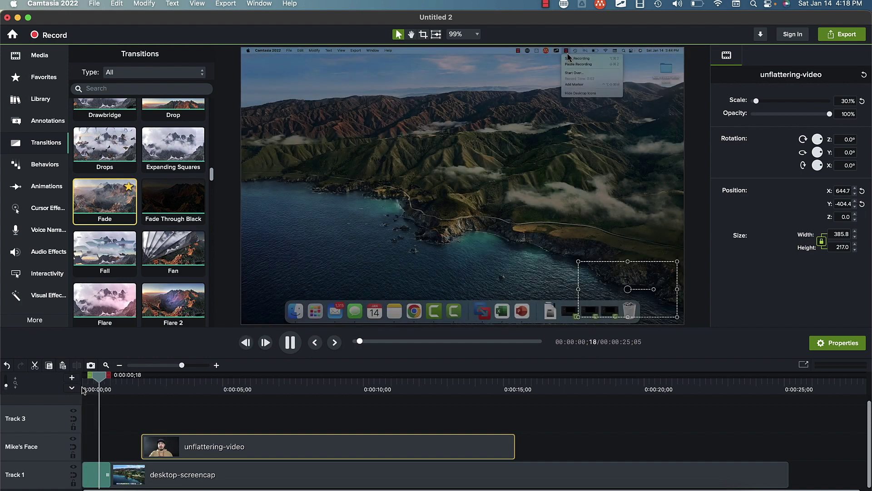
key(space)
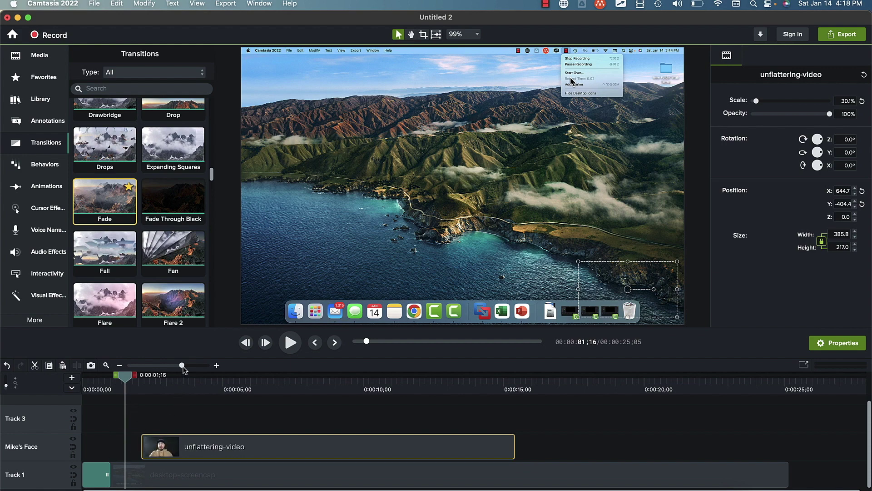
drag(184, 369, 181, 371)
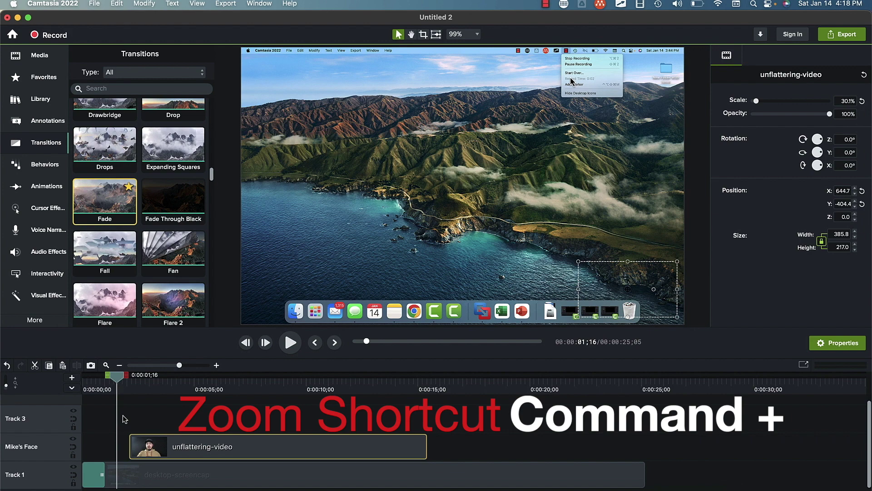
click(154, 388)
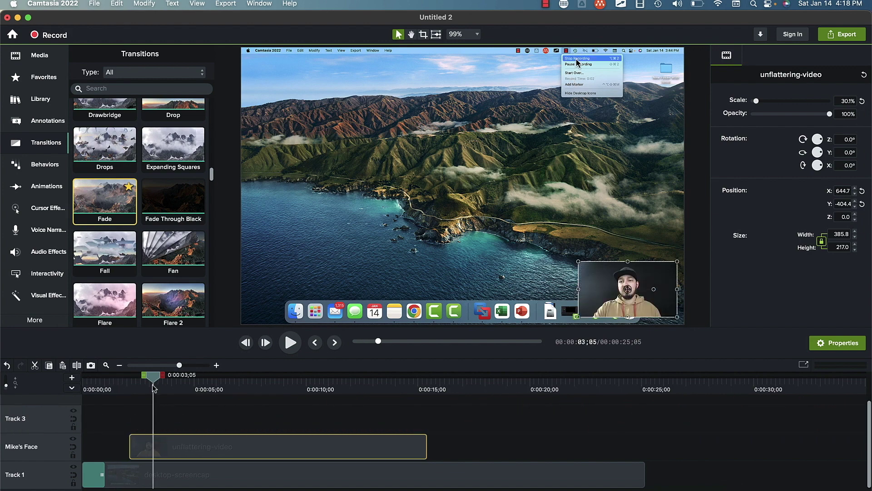
- Zoom the timeline in, shorten the opening Fade on Track 1, and preview it
key(super+equal)
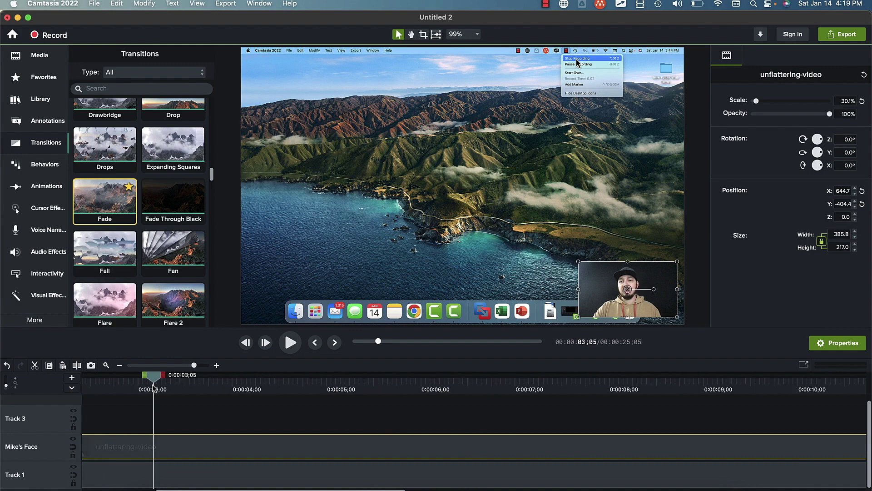
scroll(173, 415, left, 5)
click(151, 480)
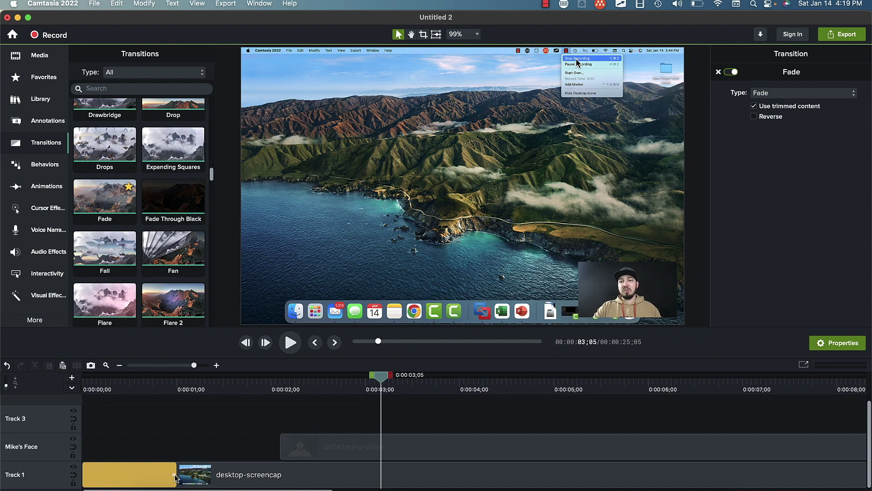
drag(175, 477, 95, 479)
click(89, 392)
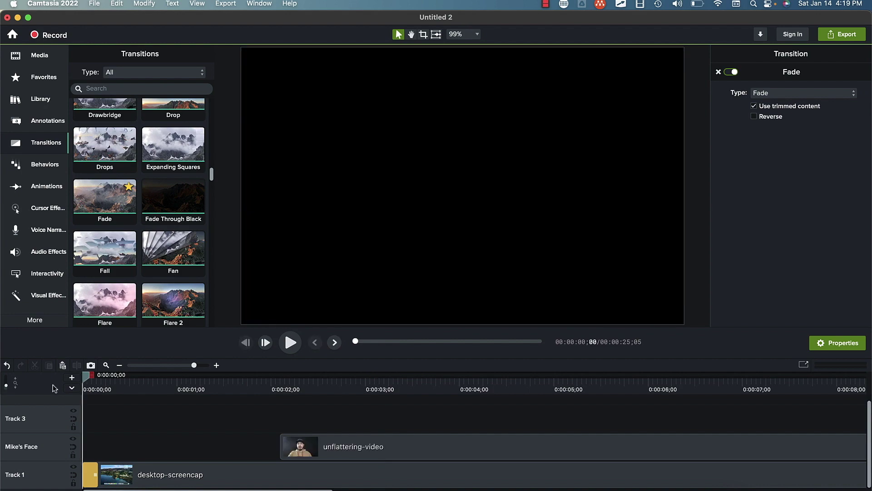
key(space)
key(space)
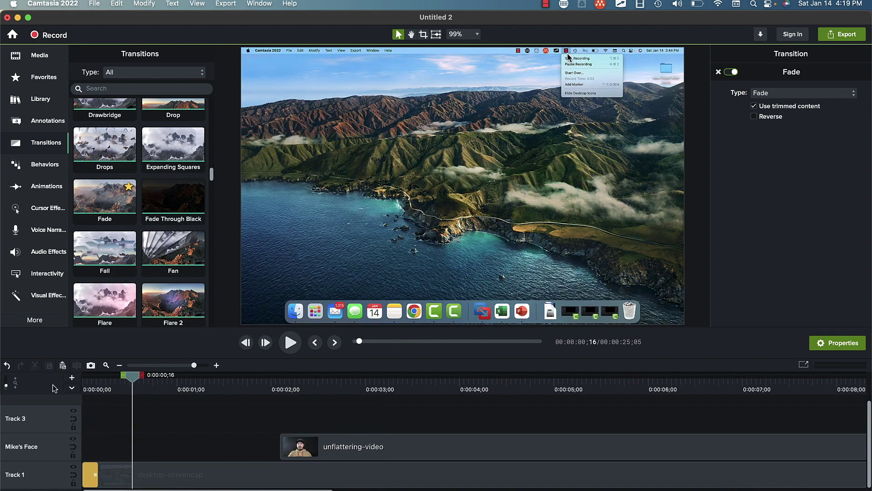
- Try a much longer Fade, preview it, then trim it back under a second
drag(97, 477, 315, 477)
click(86, 389)
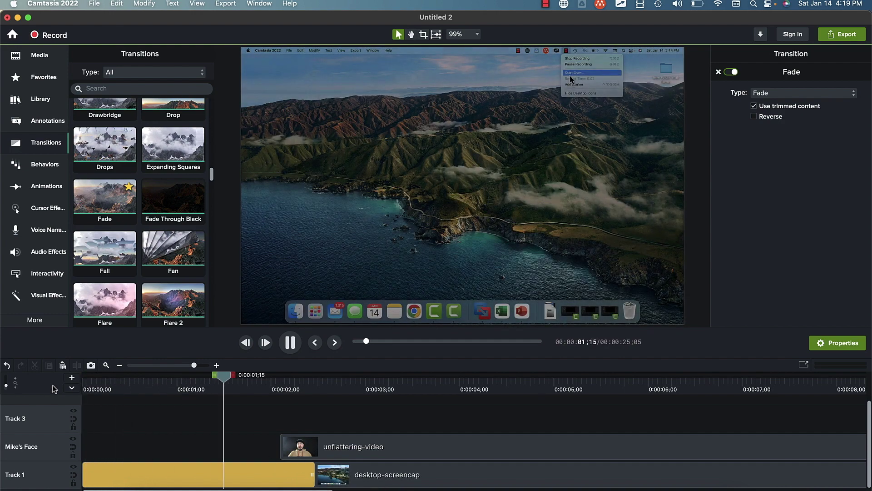
key(space)
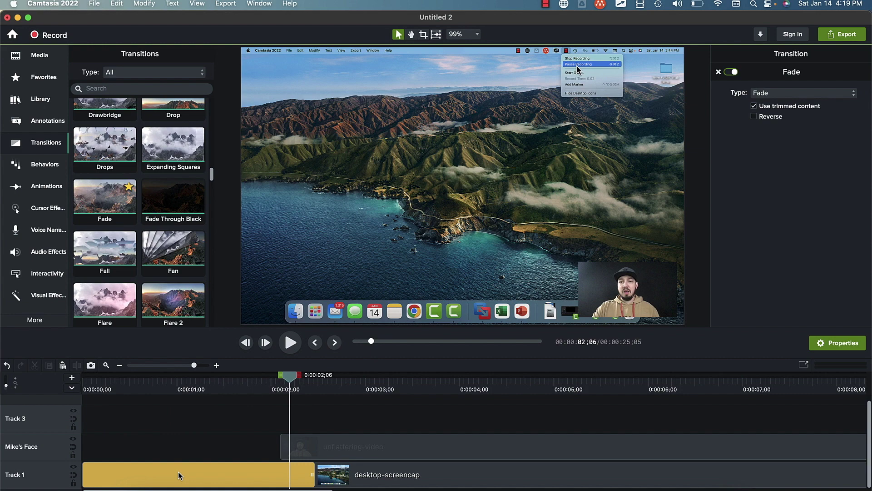
drag(312, 475, 152, 478)
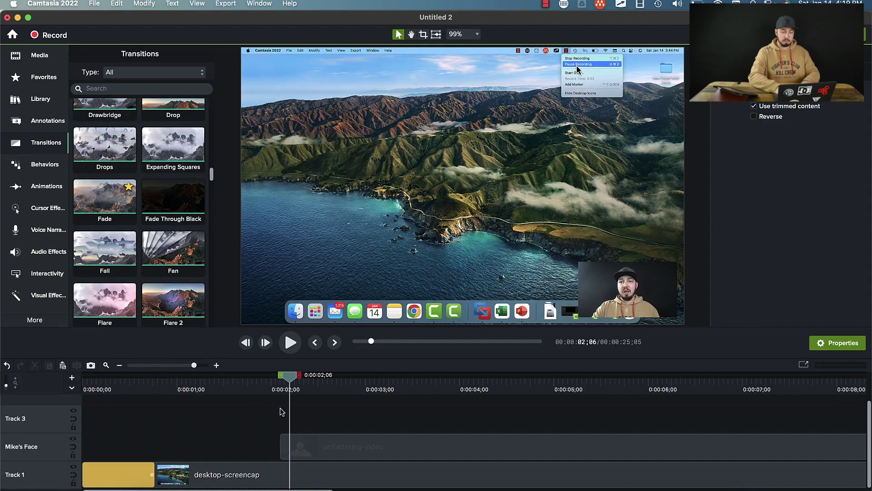
- Find the Glitch transition in the Transitions list and star it as a favorite
mouse_move(286, 387)
mouse_down()
mouse_move(267, 387)
mouse_move(296, 389)
mouse_up()
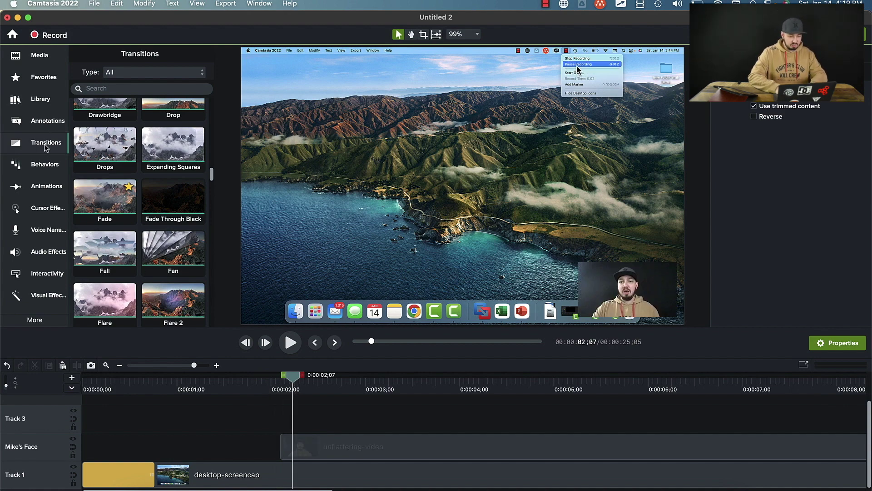
scroll(132, 209, down, 5)
scroll(133, 209, down, 1)
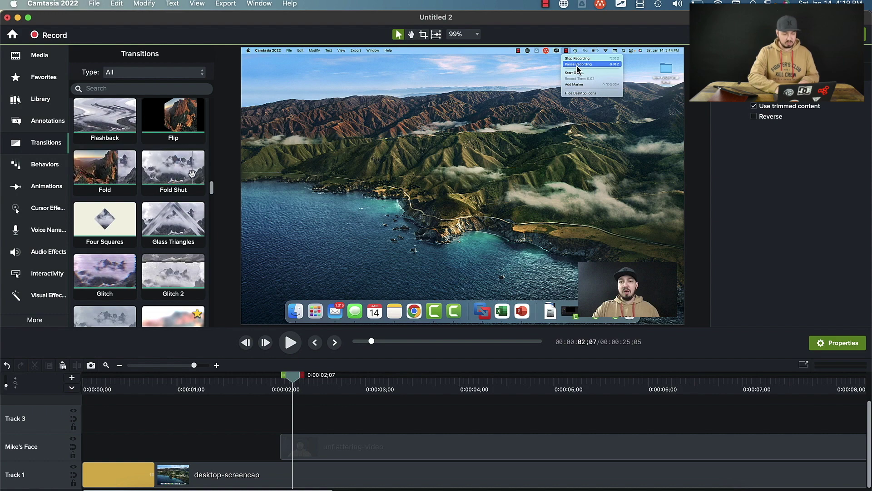
scroll(168, 214, down, 2)
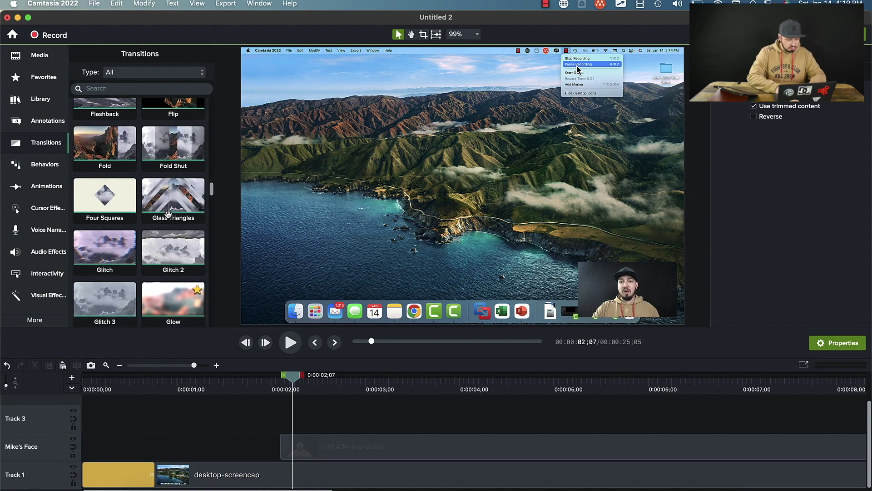
scroll(169, 213, down, 3)
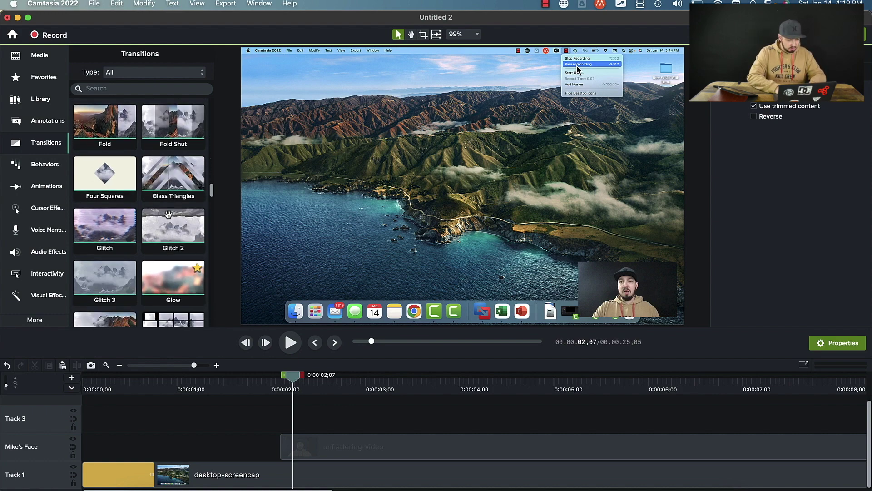
click(108, 221)
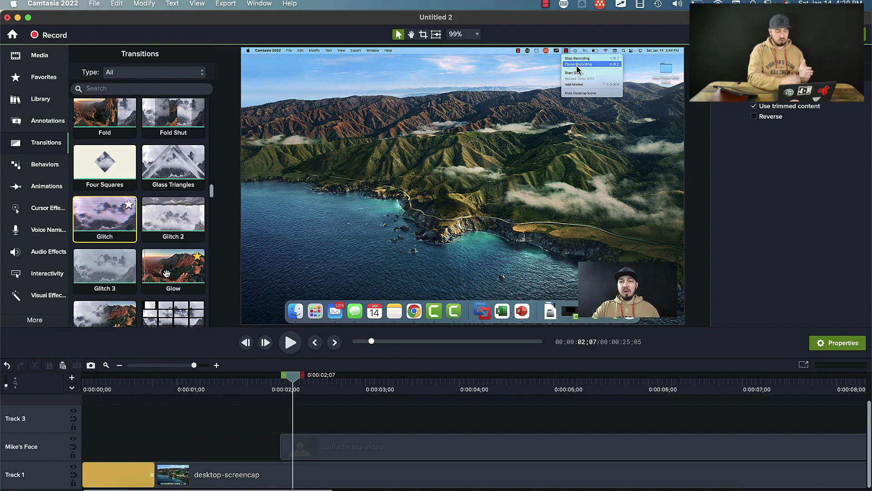
click(129, 205)
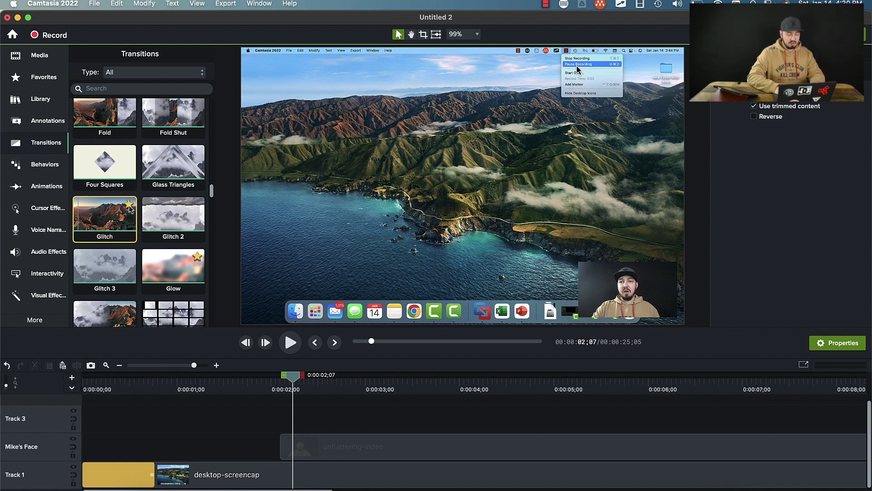
- Clear the timeline selection and show Favorites, listing Glitch with Fade, Glow and Cube Rotate
click(177, 412)
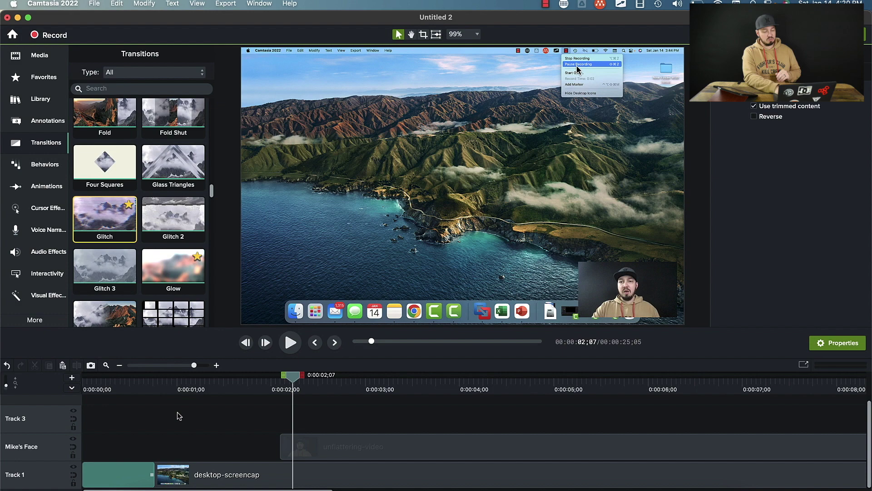
click(47, 77)
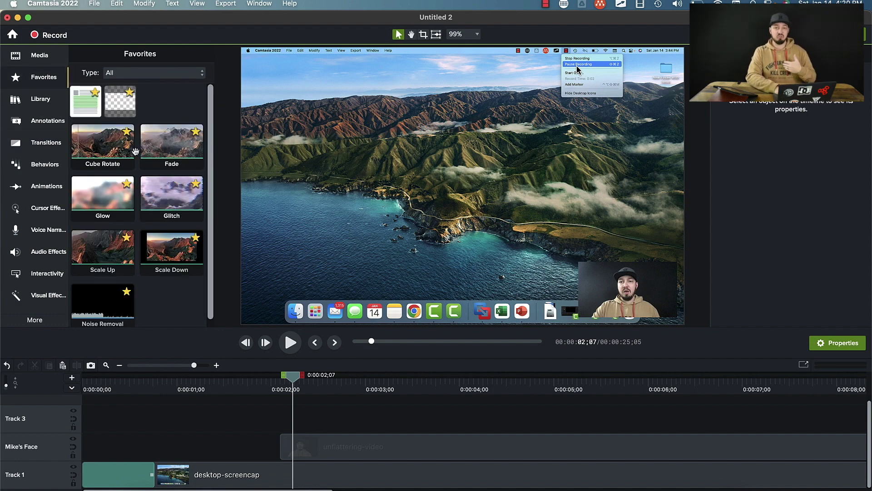
scroll(134, 177, down, 1)
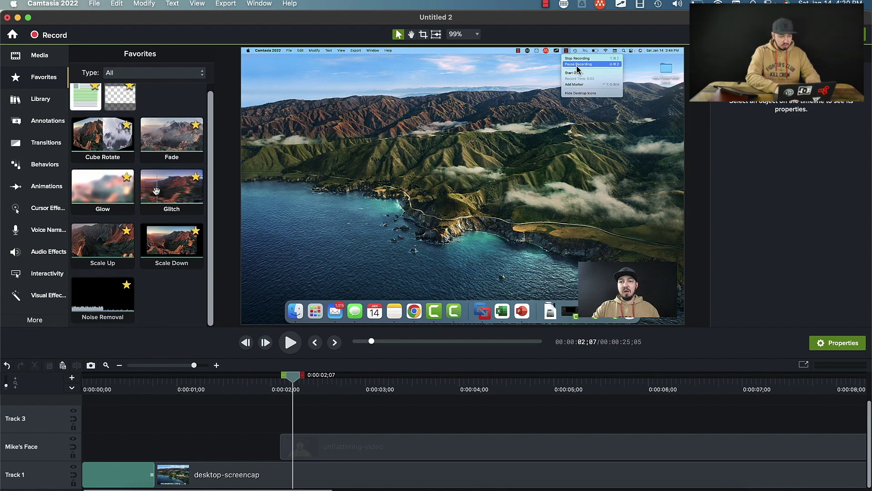
- Drop Glitch from Favorites onto the unflattering-video clip's start and preview it from 0:00:01;28
drag(156, 191, 285, 446)
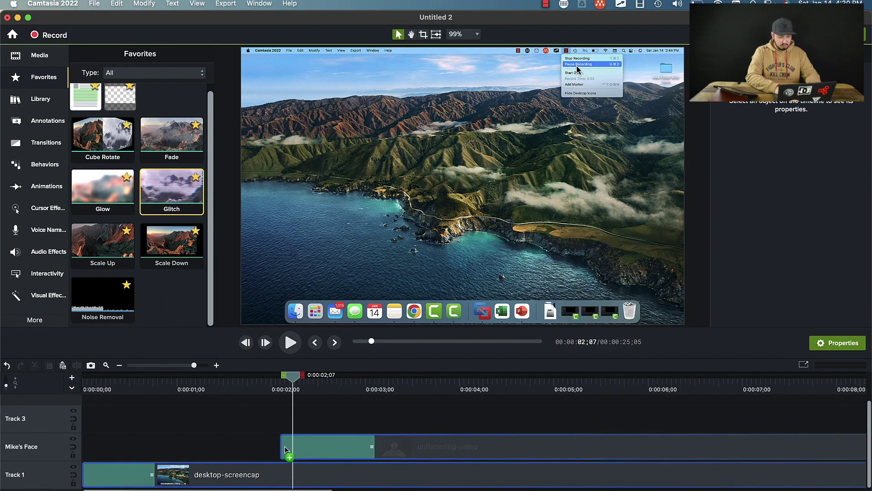
click(265, 387)
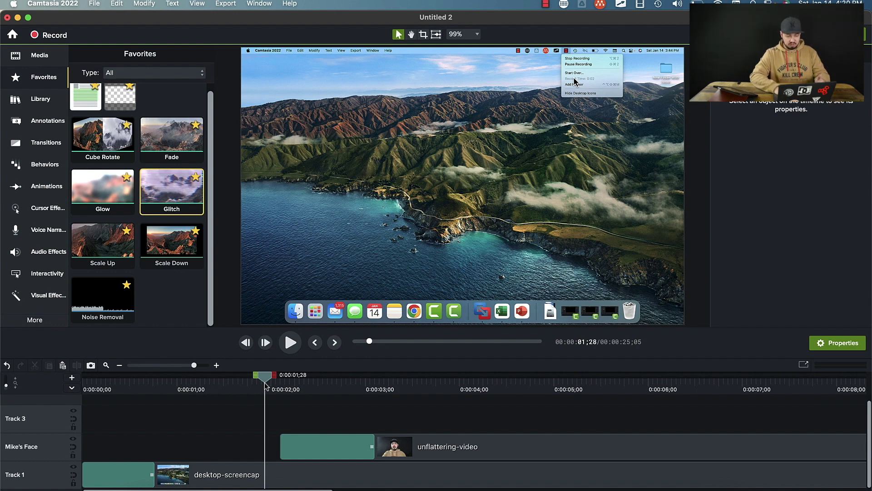
key(space)
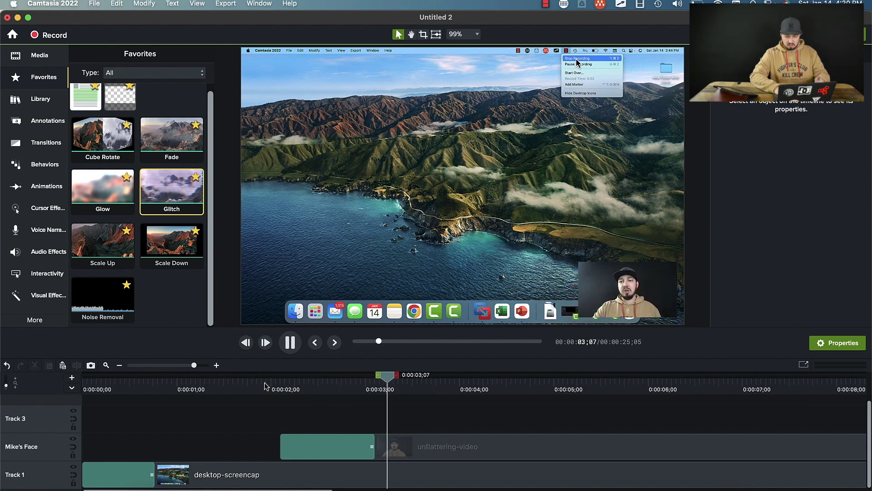
key(space)
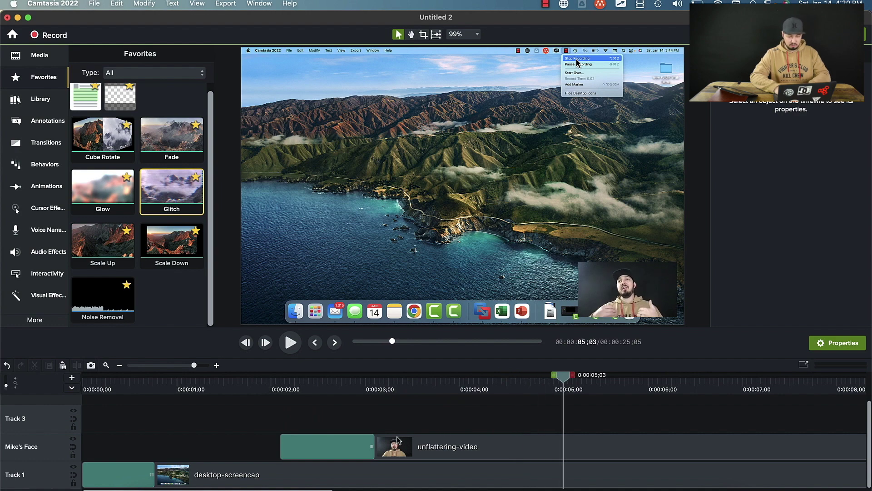
- Shorten the Glitch transition at the clip start and preview it again
drag(370, 446, 327, 446)
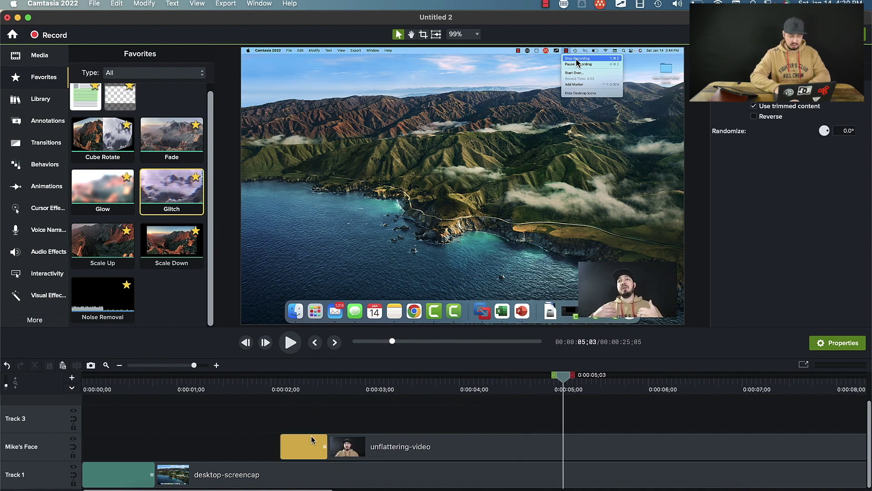
click(249, 392)
key(space)
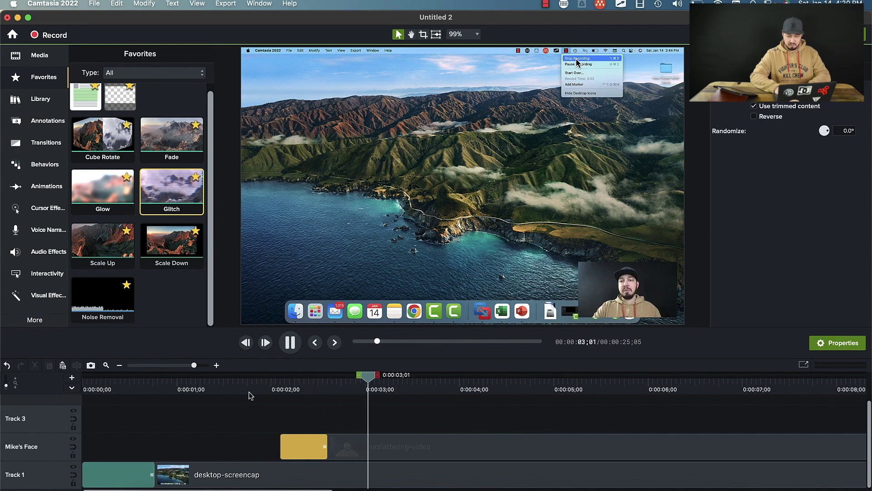
key(space)
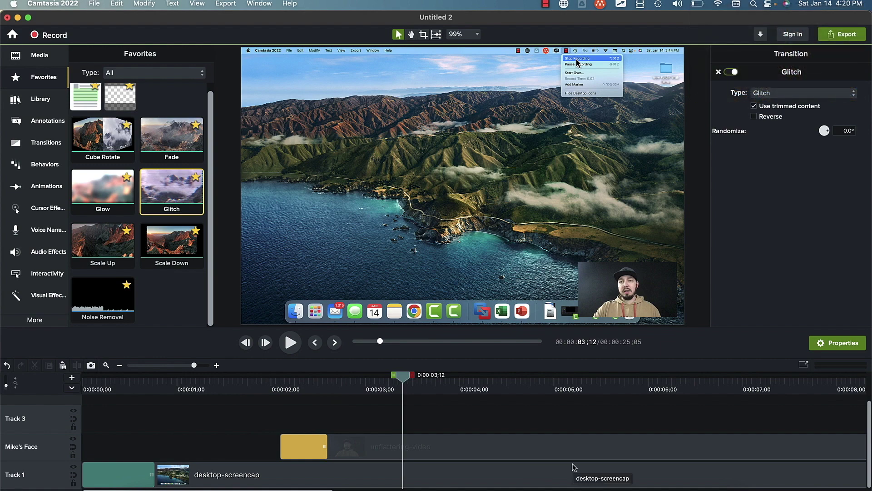
scroll(574, 467, down, 5)
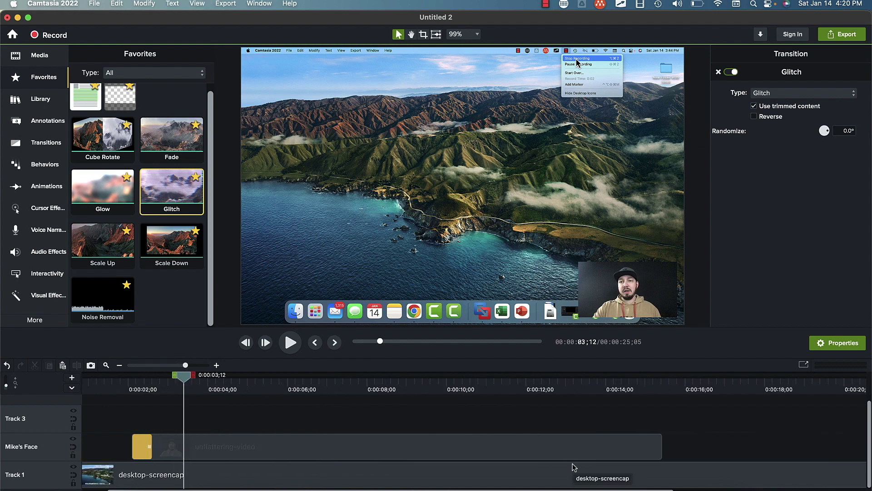
scroll(574, 467, up, 5)
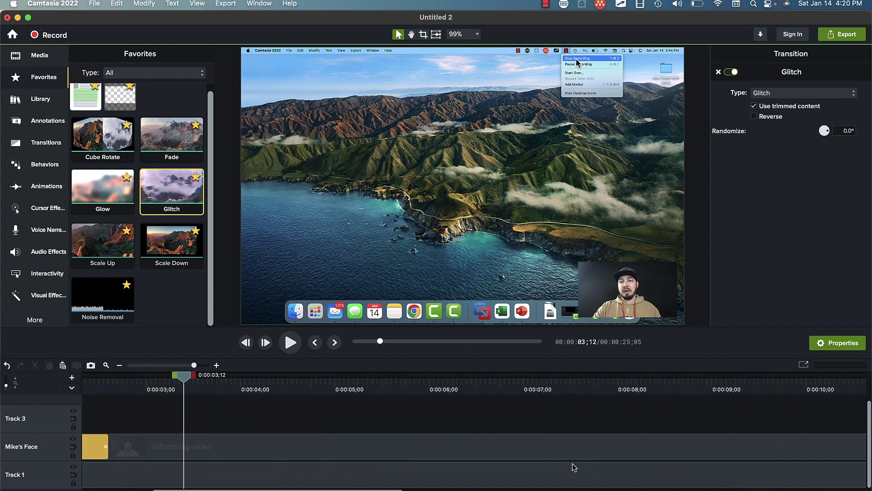
scroll(574, 467, down, 6)
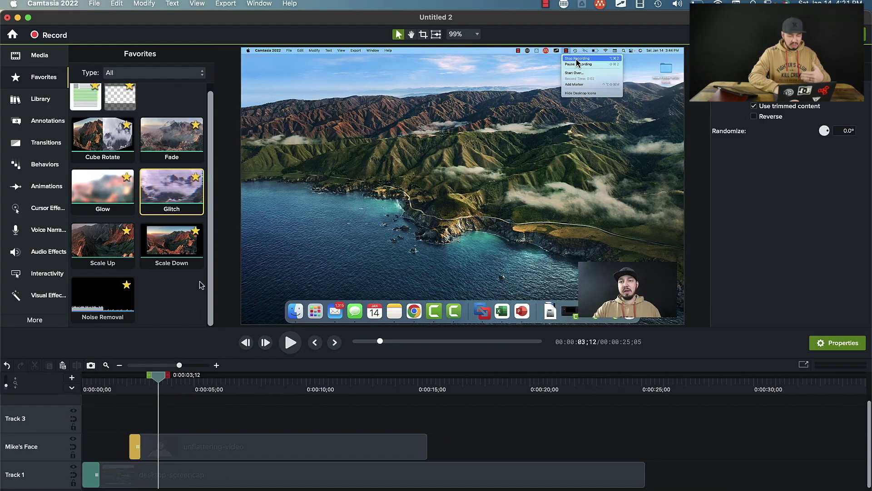
- Drop Glitch from Favorites onto the unflattering-video clip's end and preview from about 14 seconds
drag(152, 198, 411, 449)
click(407, 399)
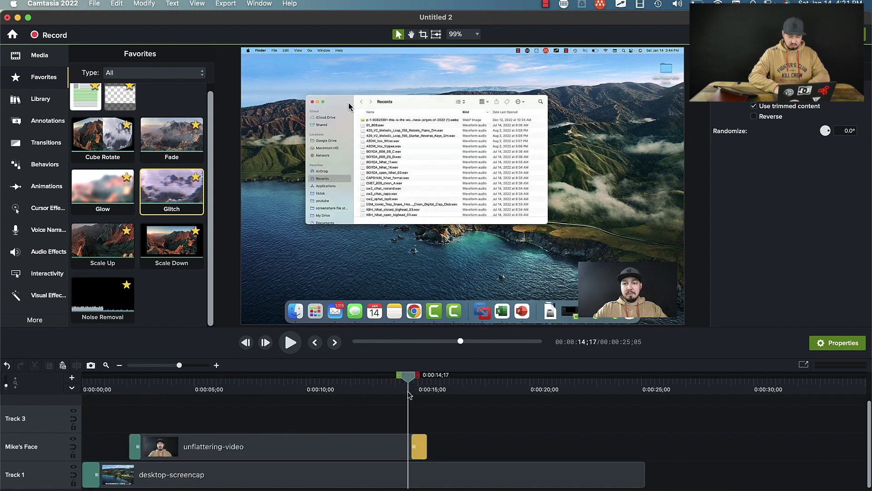
key(space)
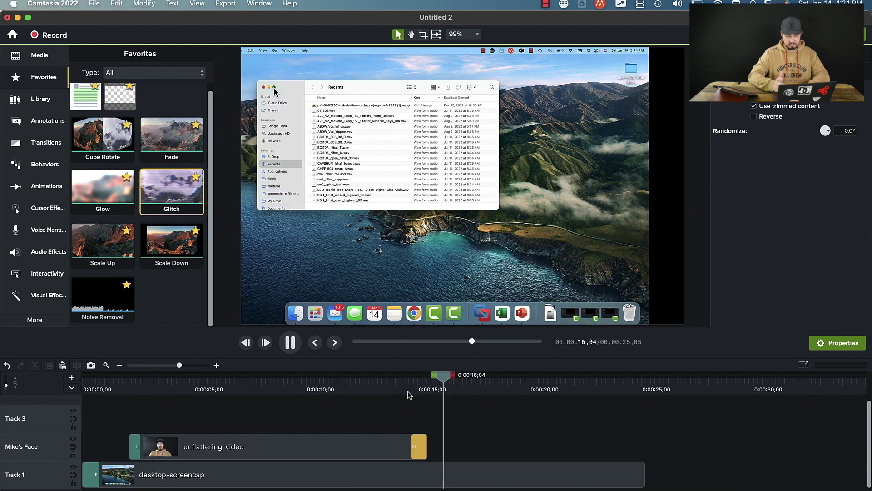
key(space)
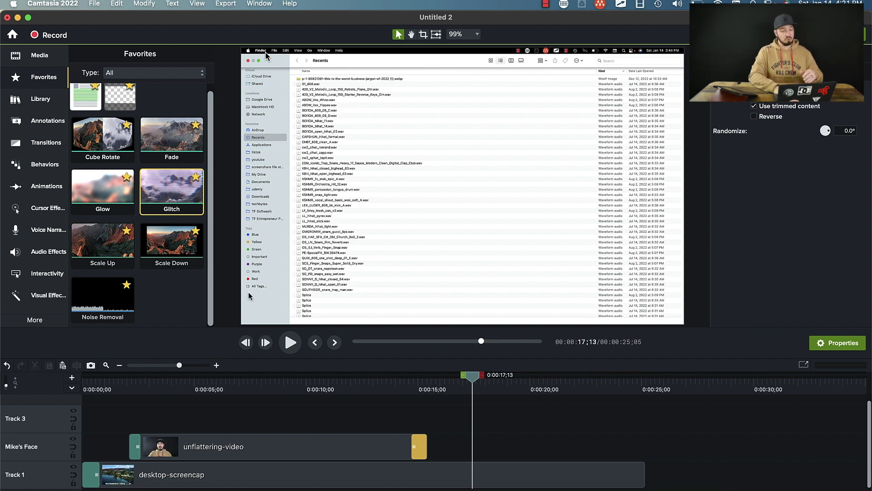
- Drag the plain white ABC callout from Callouts onto the canvas at about 17 seconds
click(38, 126)
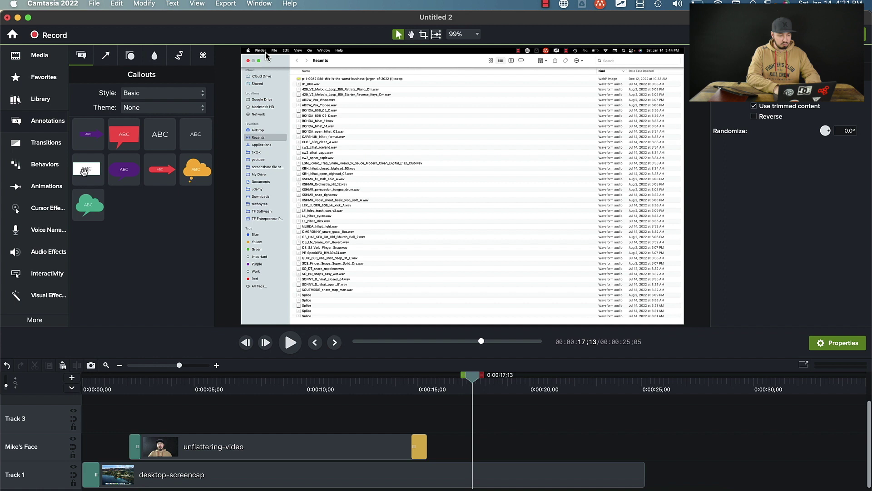
click(83, 171)
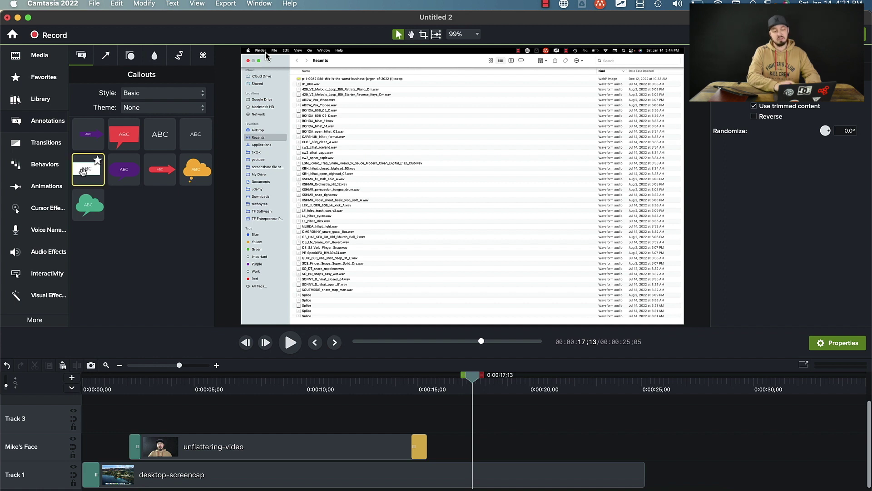
drag(83, 171, 462, 278)
- Select the ABC callout and drag its right and left side handles outward to widen it
click(512, 296)
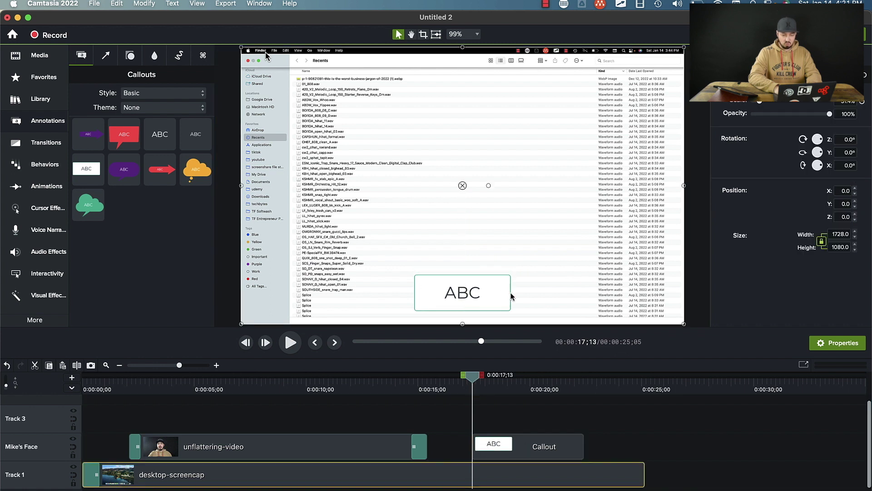
click(509, 295)
drag(508, 295, 532, 296)
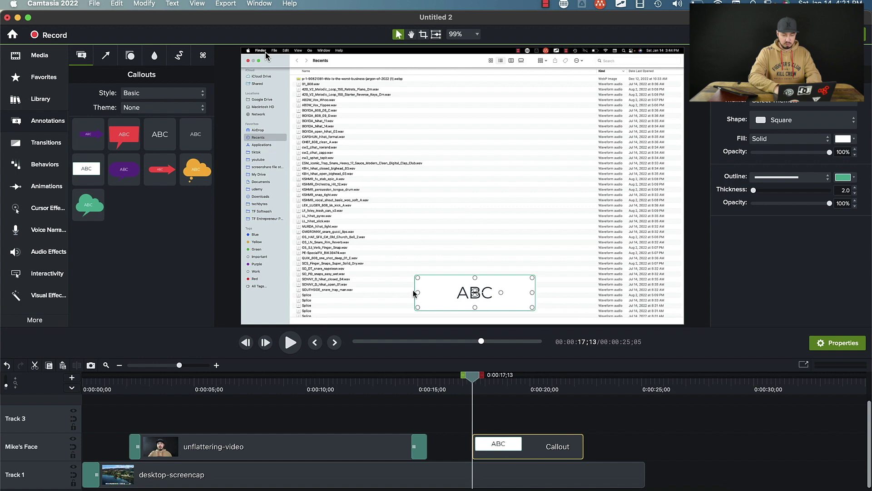
drag(419, 295, 369, 295)
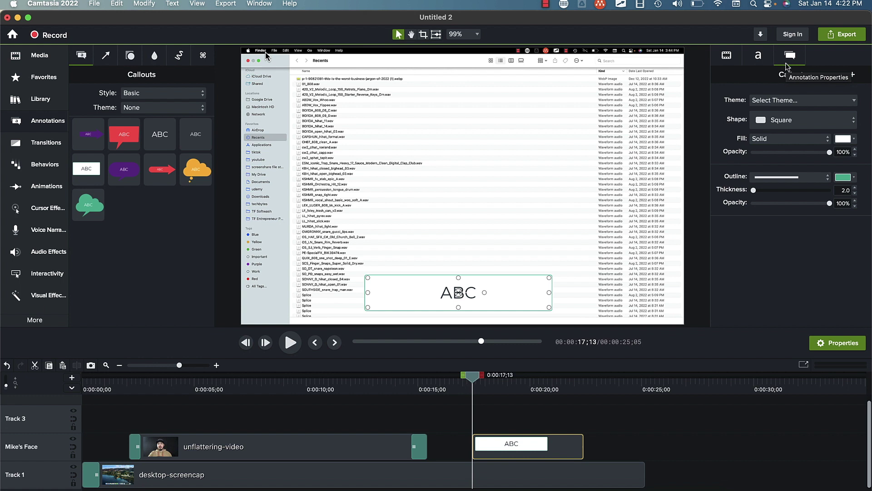
- Keep the Square shape and set the callout fill and outline to black (0,0,0) at 100% opacity
click(788, 124)
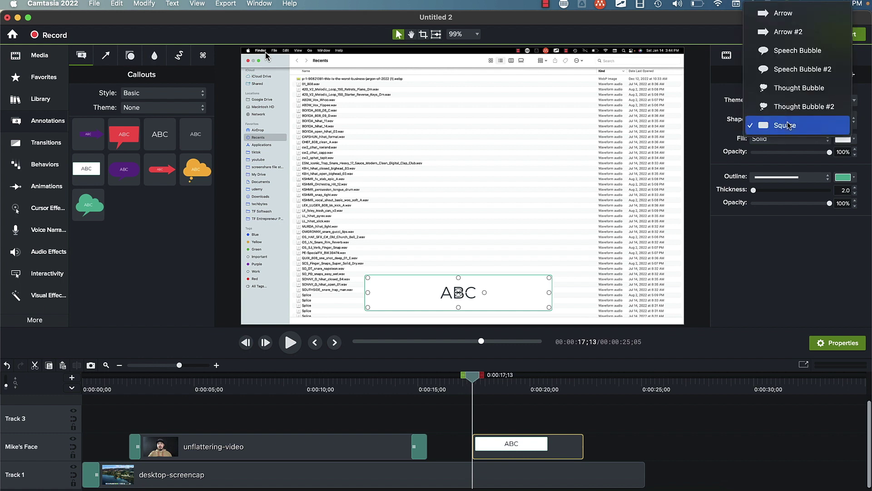
click(792, 130)
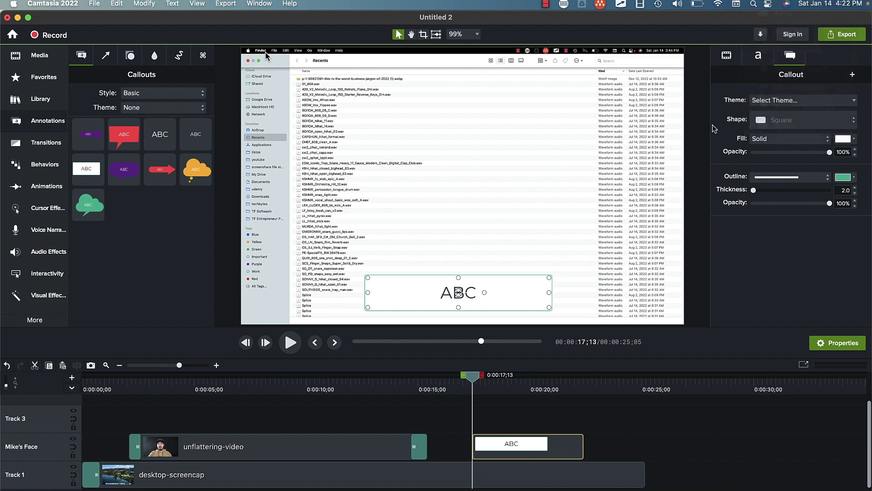
click(842, 139)
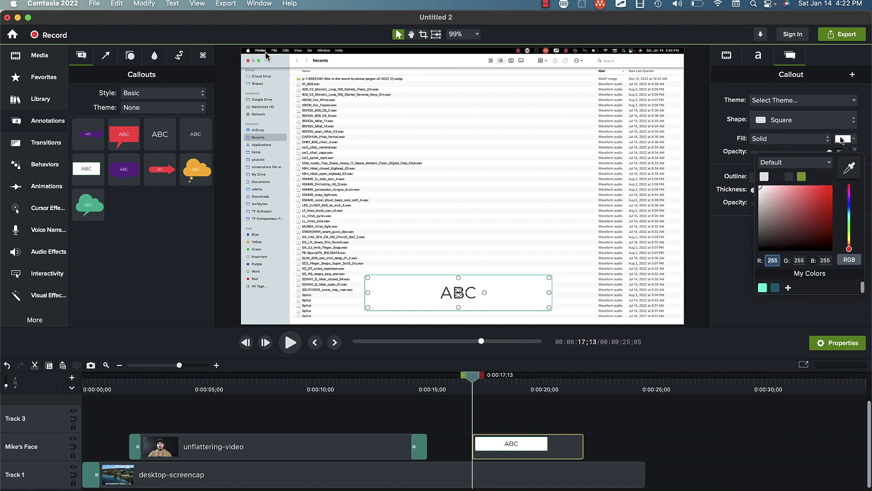
drag(788, 215, 752, 262)
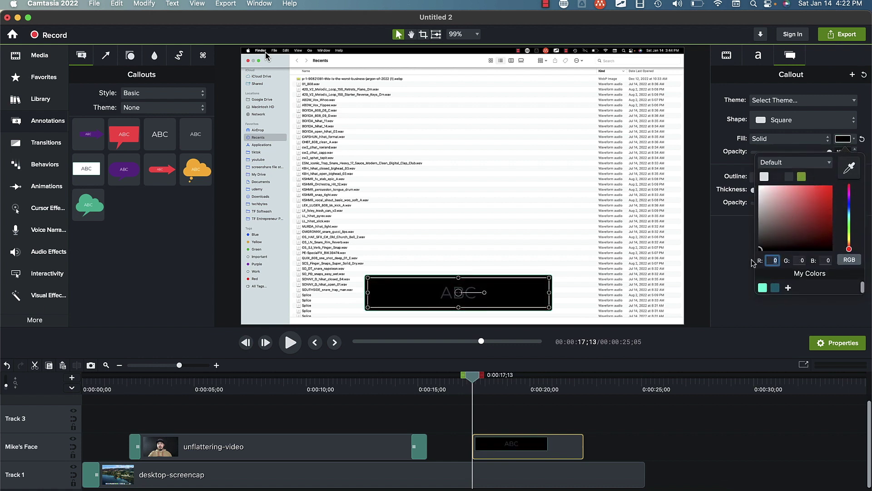
click(729, 235)
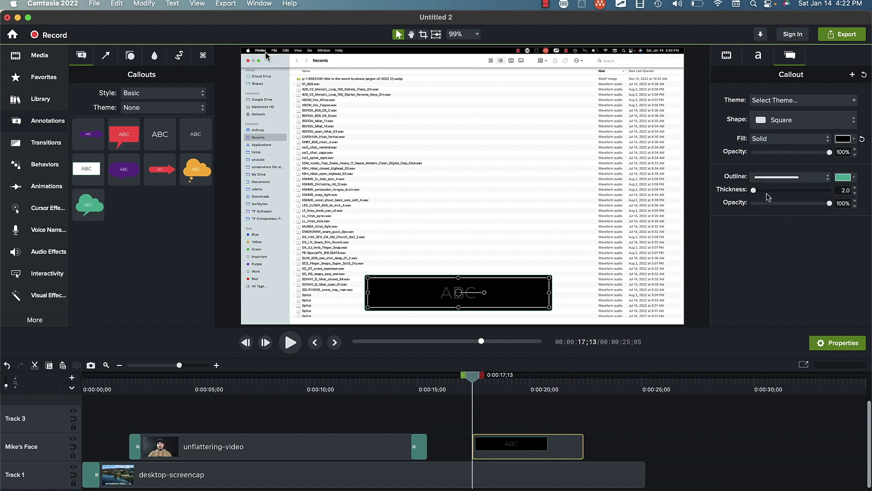
click(841, 180)
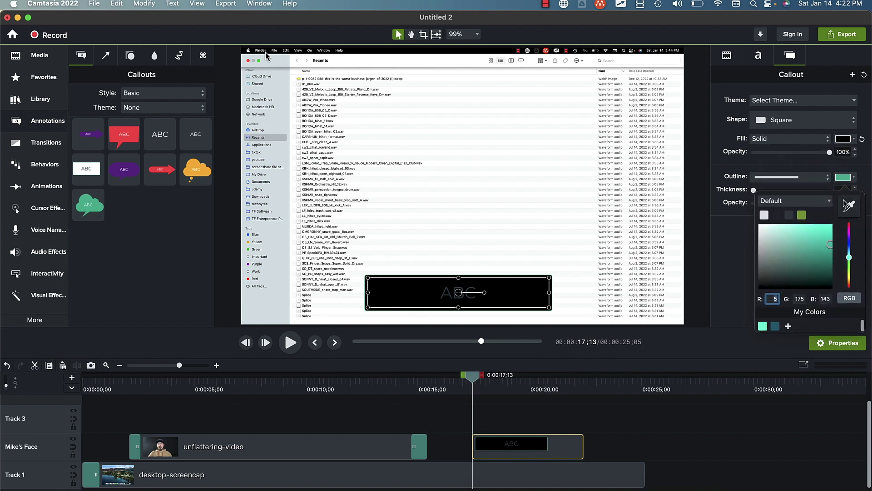
drag(807, 248, 754, 296)
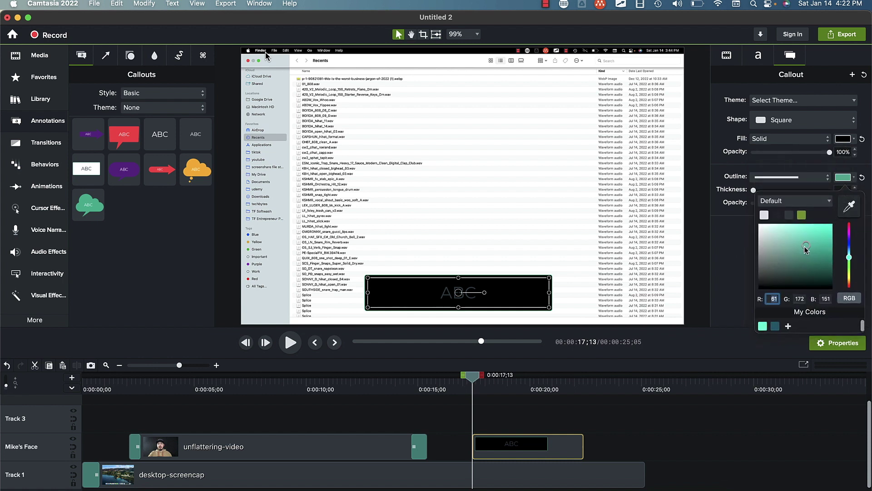
click(717, 251)
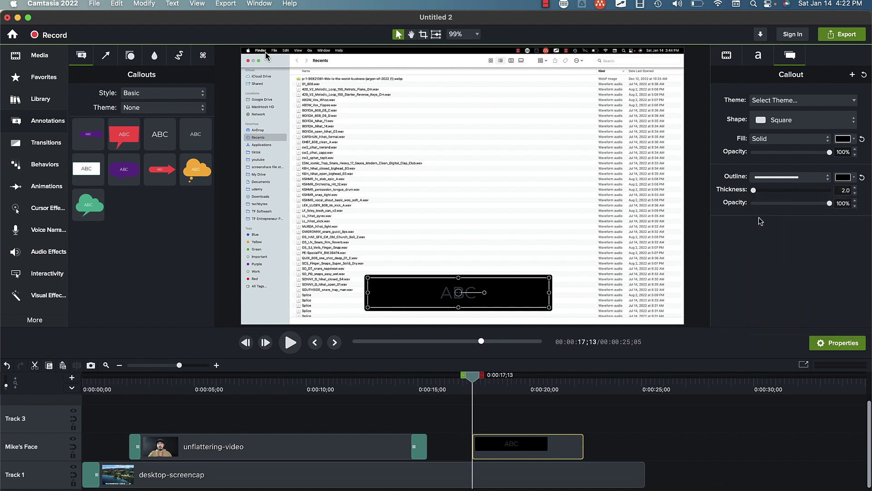
drag(785, 154, 835, 158)
- Switch from the Text Properties tab to the Visual Properties tab to view scale, position and size
click(758, 57)
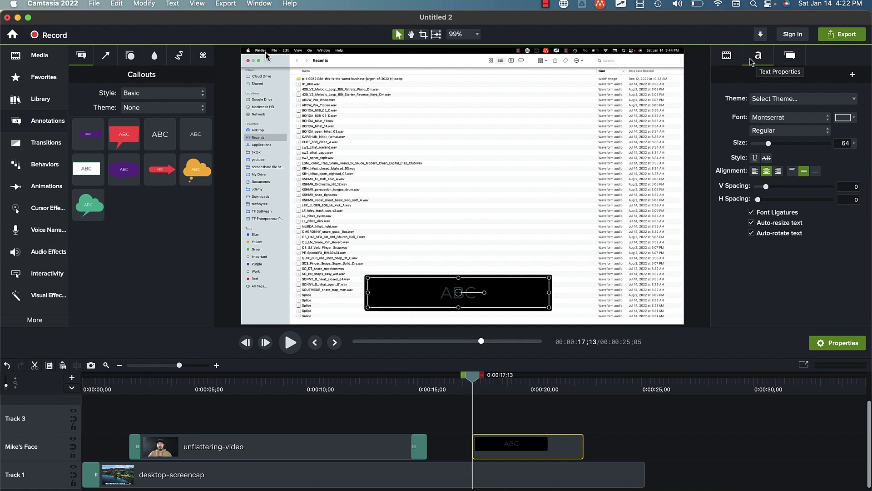
click(732, 58)
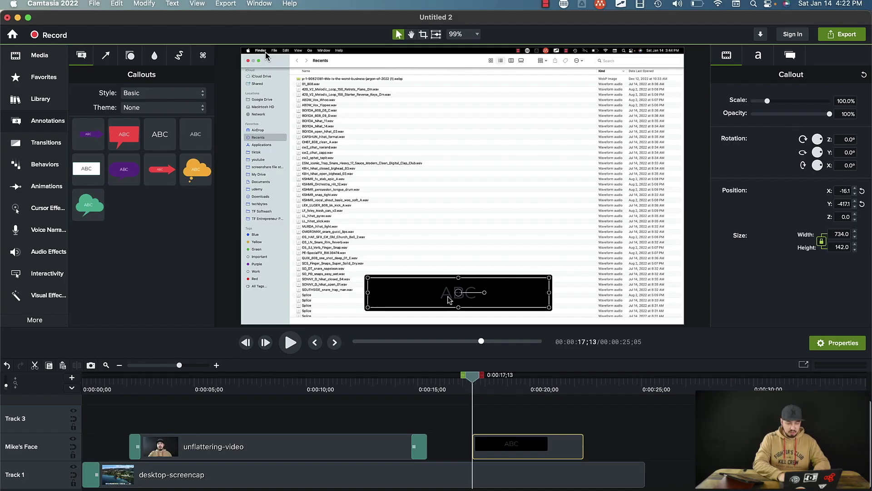
- Replace the callout's ABC text with 'Text Box 1' and set its font colour to white
double_click(448, 299)
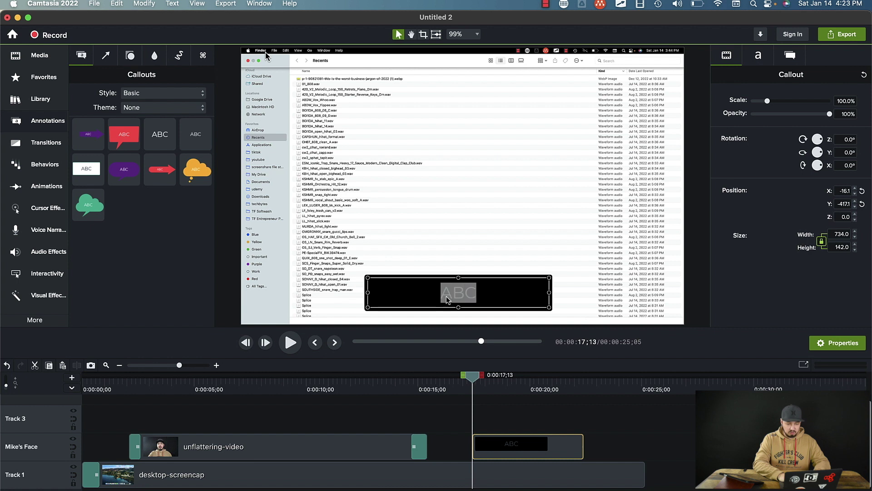
text(Te)
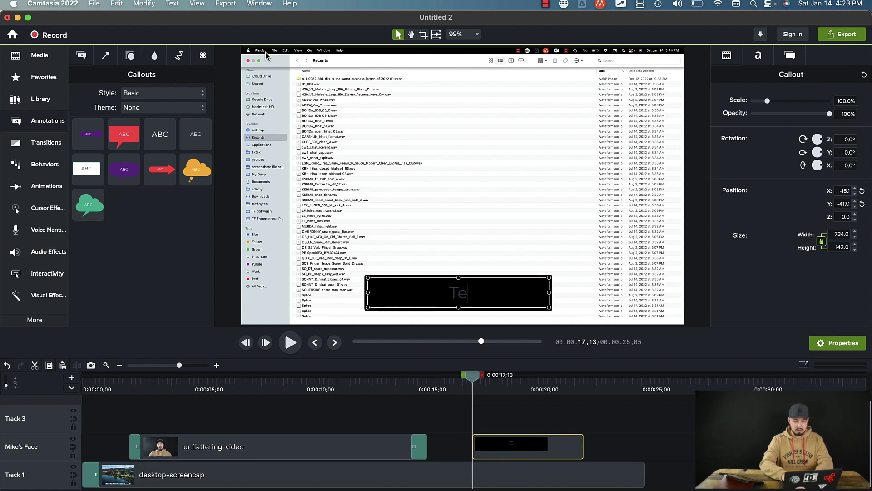
text(xt Box 1)
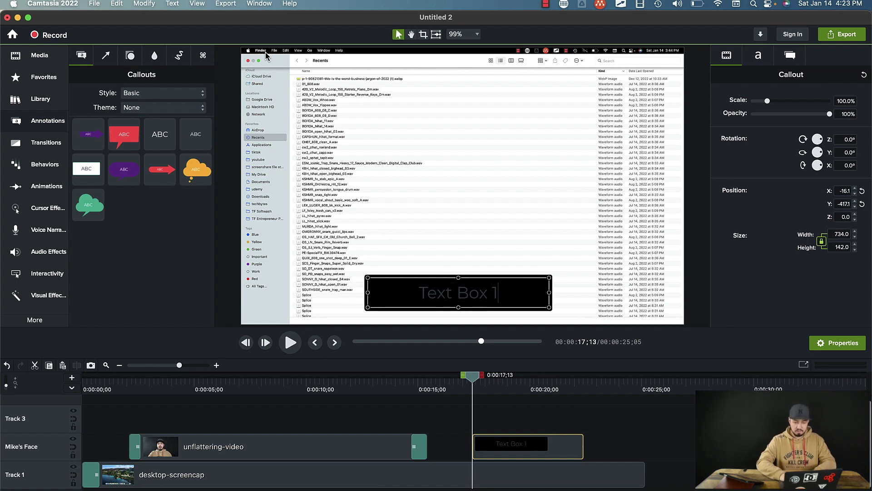
drag(487, 297, 416, 300)
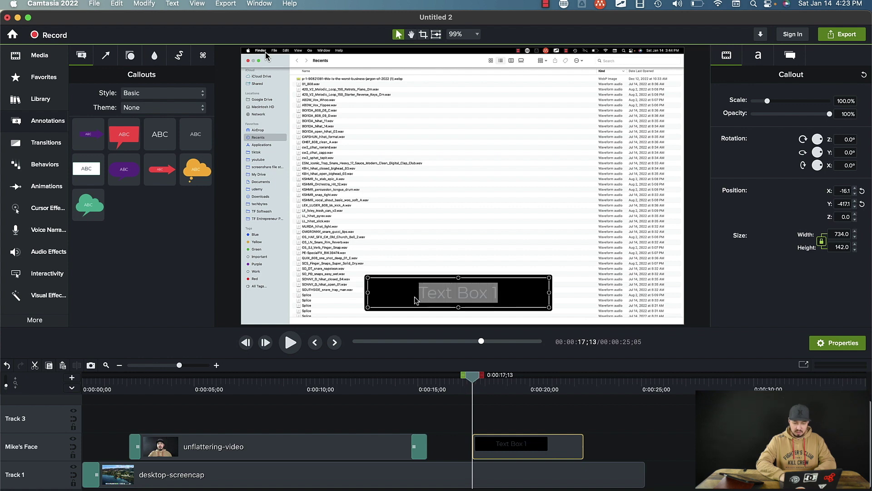
click(758, 56)
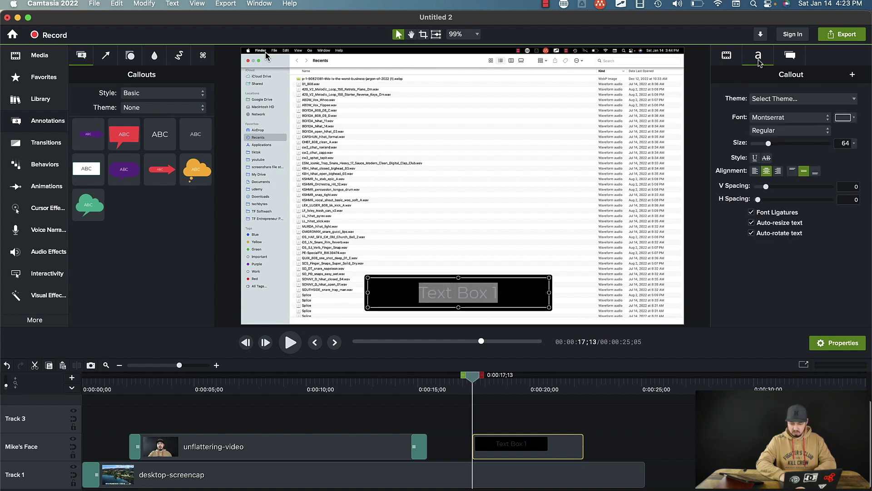
click(843, 117)
click(763, 166)
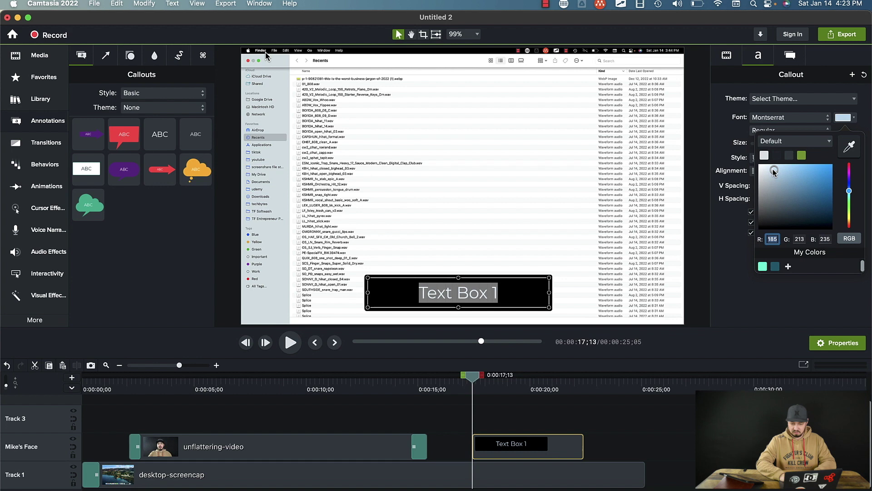
click(858, 117)
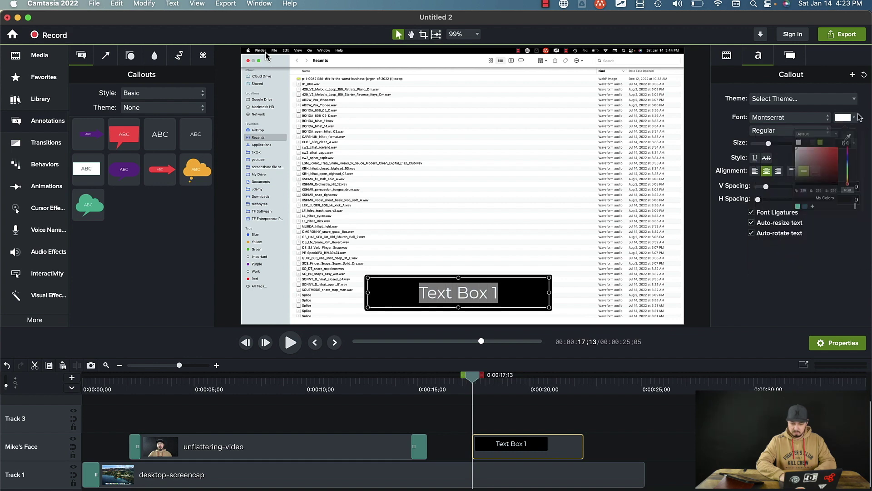
click(565, 190)
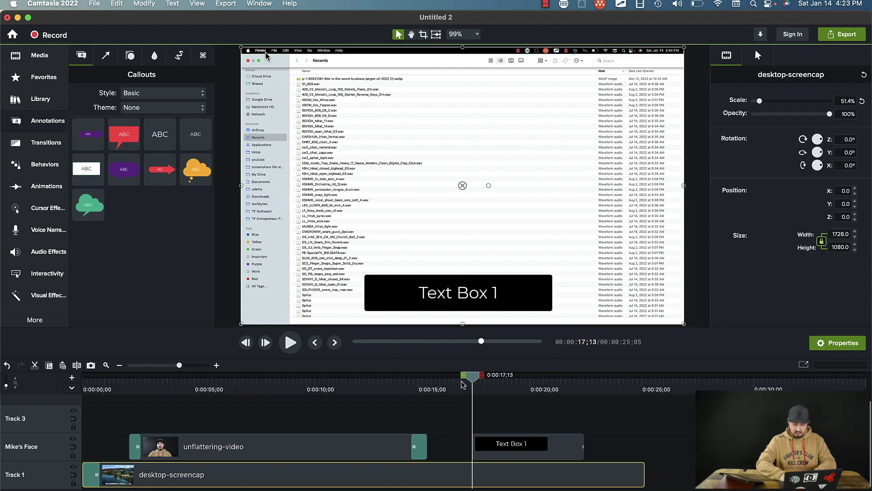
drag(463, 384, 460, 386)
- Add Glitch transitions to the start and end of the Text Box 1 clip
key(space)
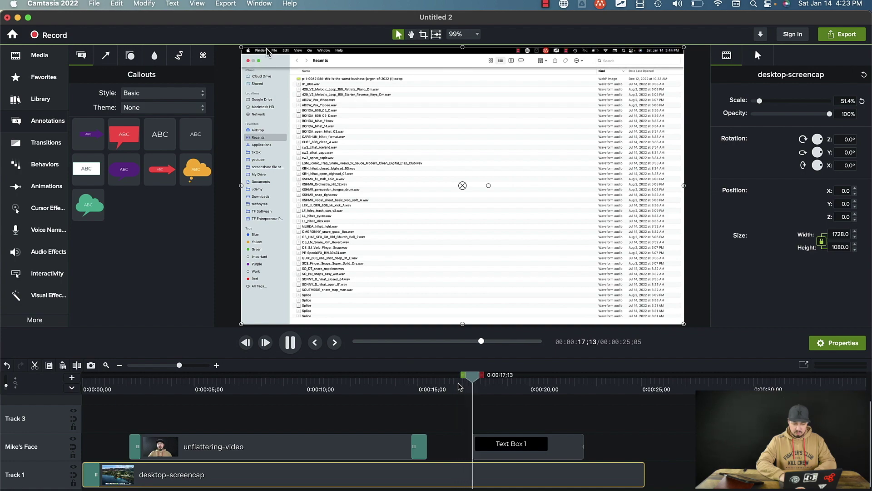
key(space)
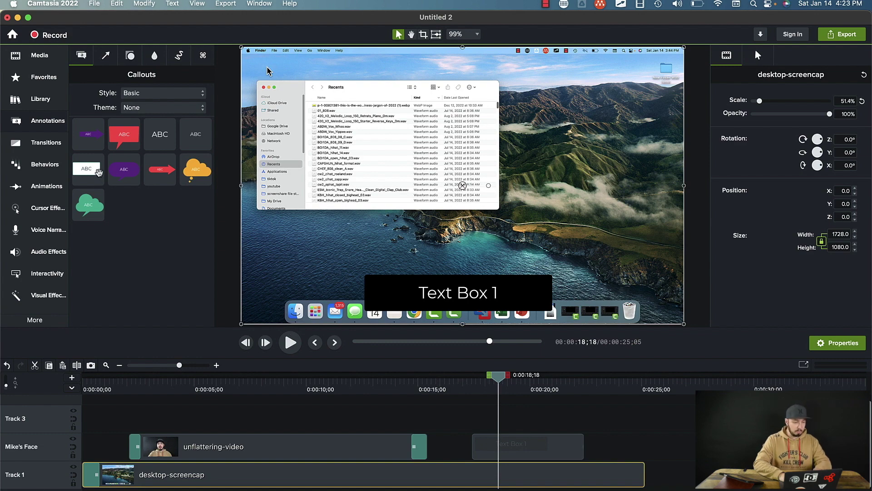
click(50, 142)
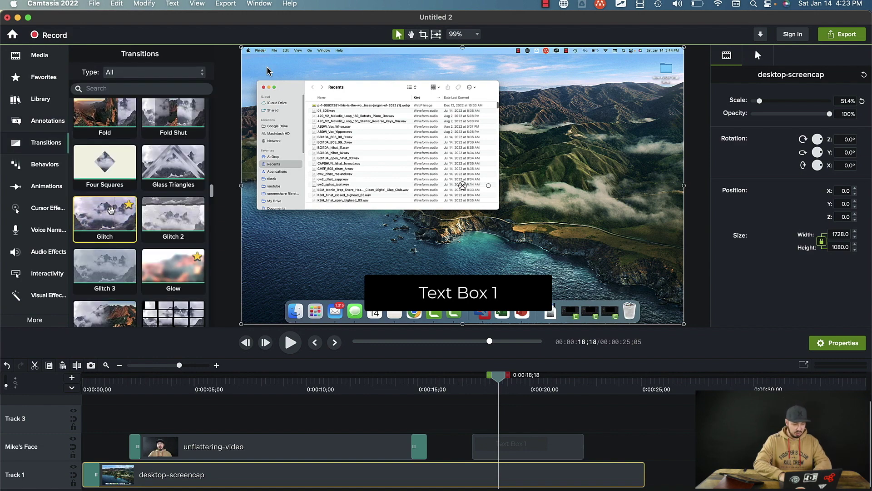
drag(111, 210, 485, 438)
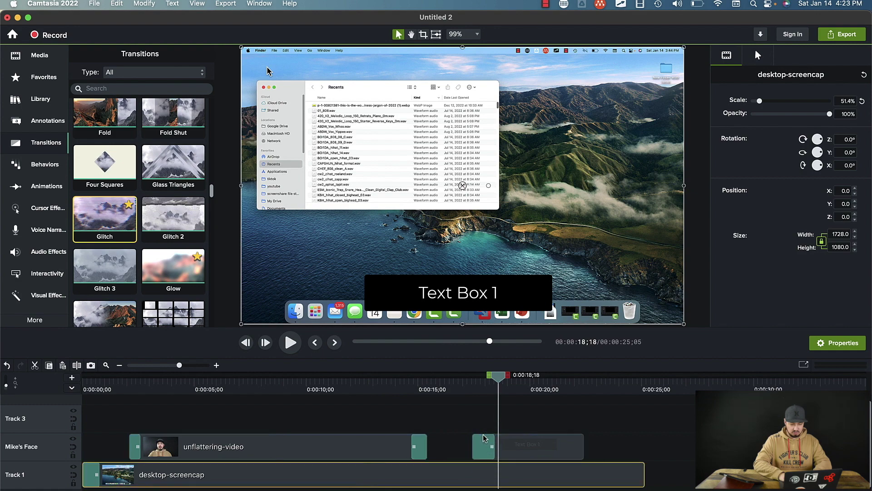
drag(105, 213, 575, 443)
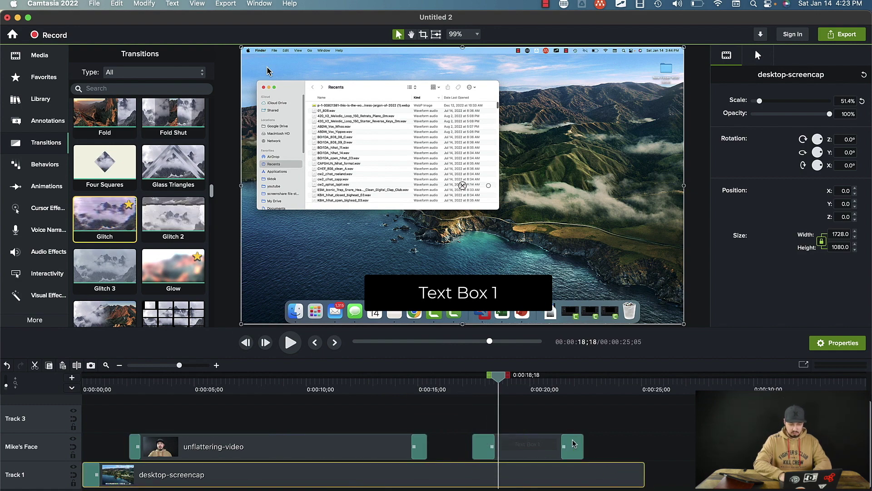
- Play back from just before the callout to preview the Glitch transitions
click(462, 387)
key(space)
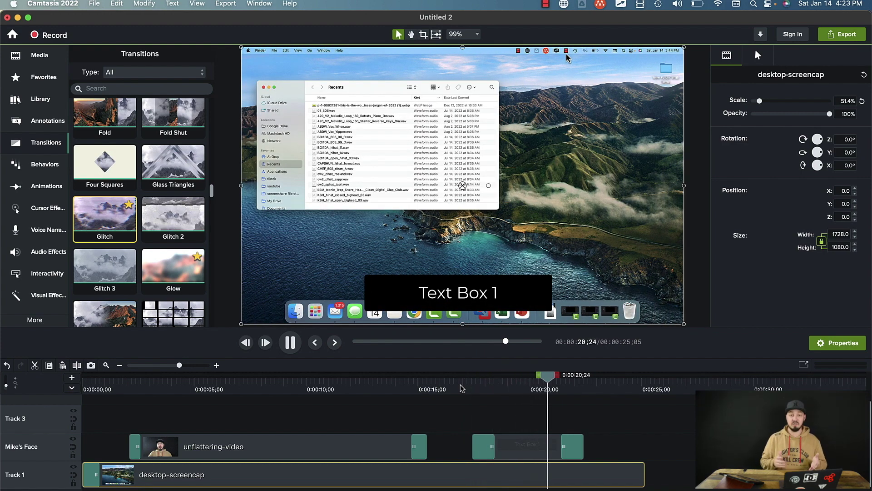
key(space)
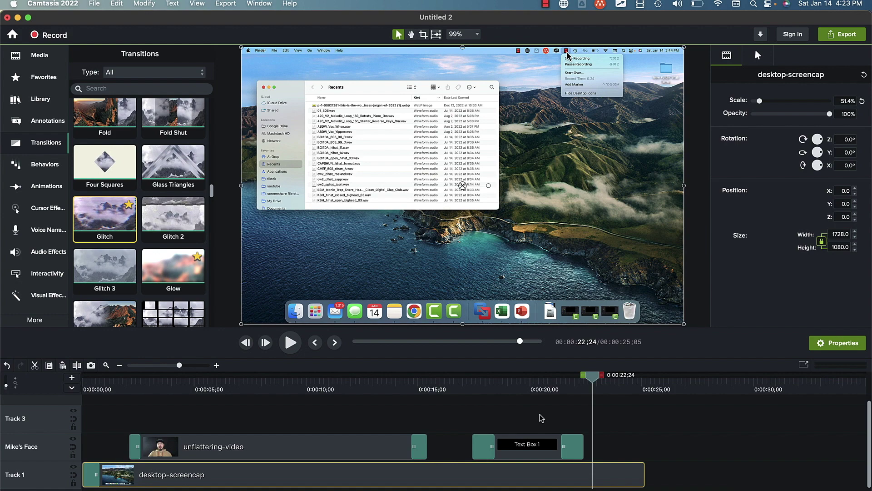
scroll(625, 453, right, 1)
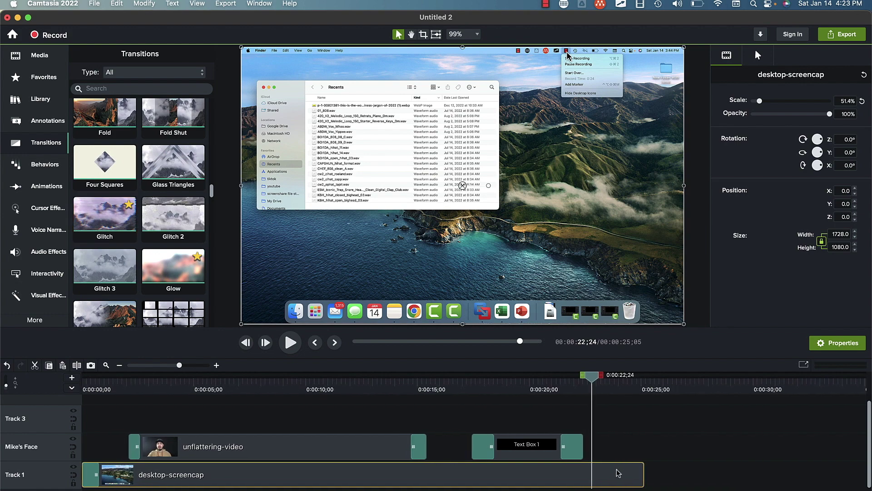
- Paste a fade-free copy of the desktop-screencap clip after the first on Track 1, then move to about 28 seconds
right_click(618, 472)
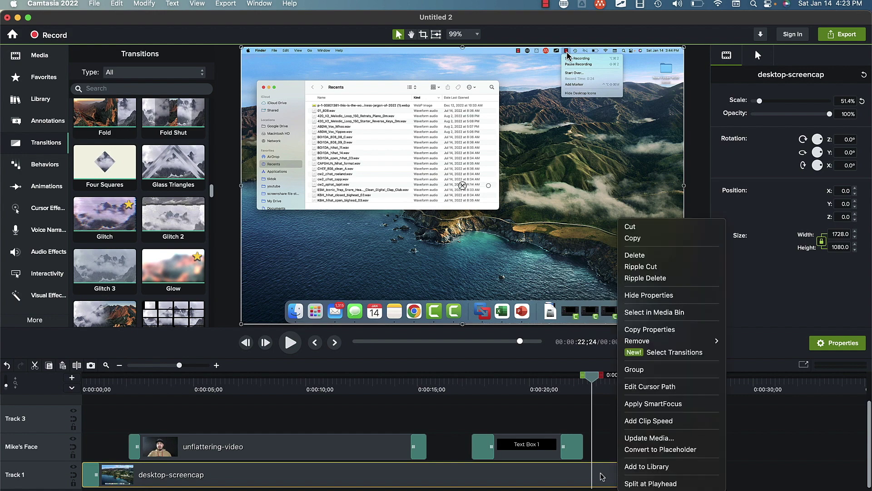
click(602, 477)
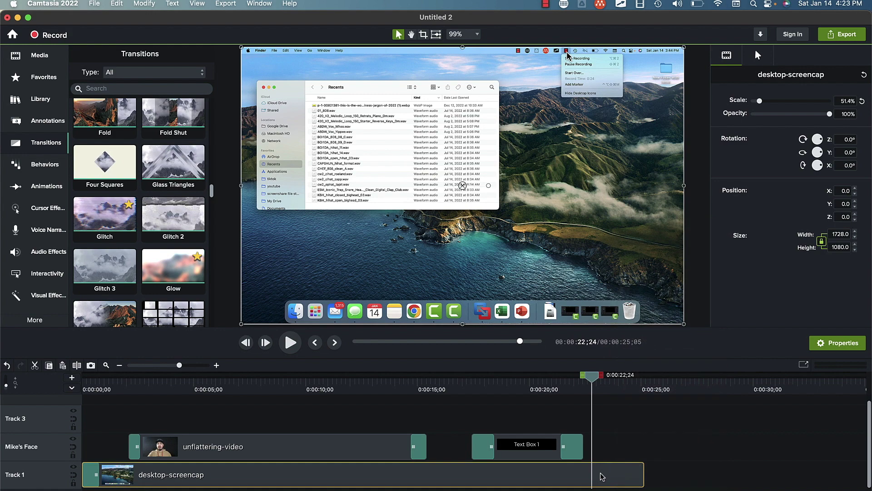
key(super+v)
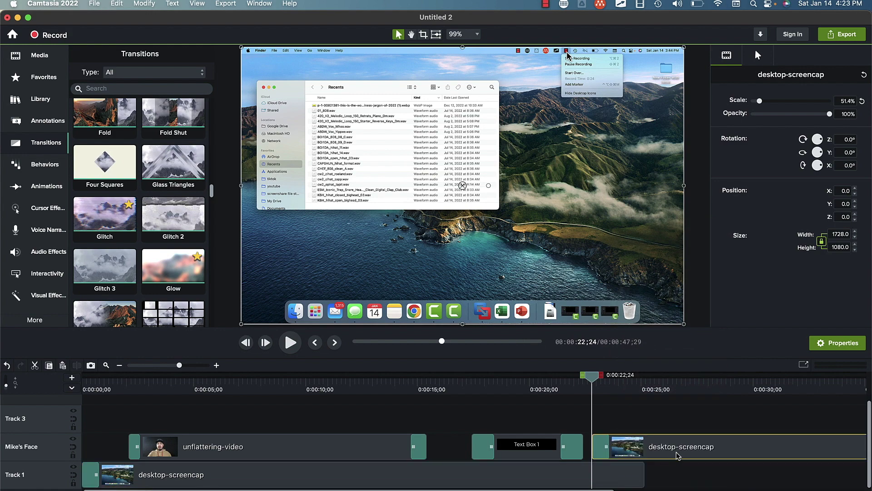
drag(678, 455, 732, 480)
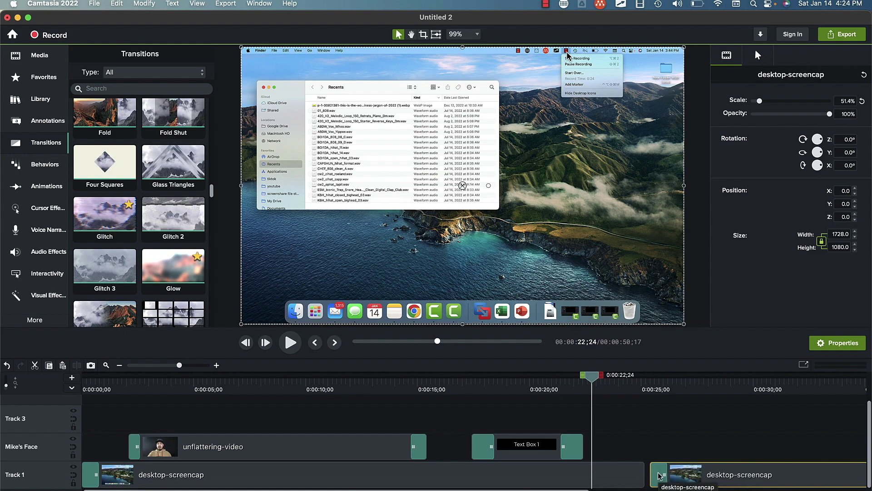
click(658, 476)
key(Delete)
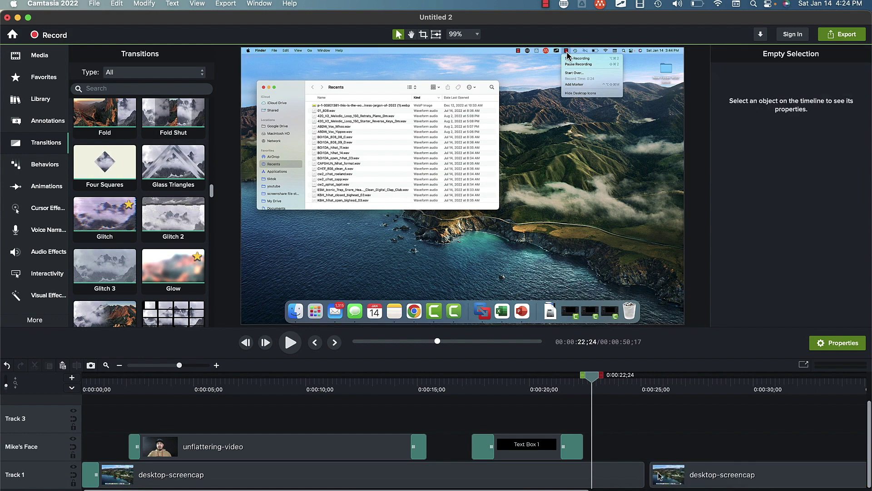
click(73, 475)
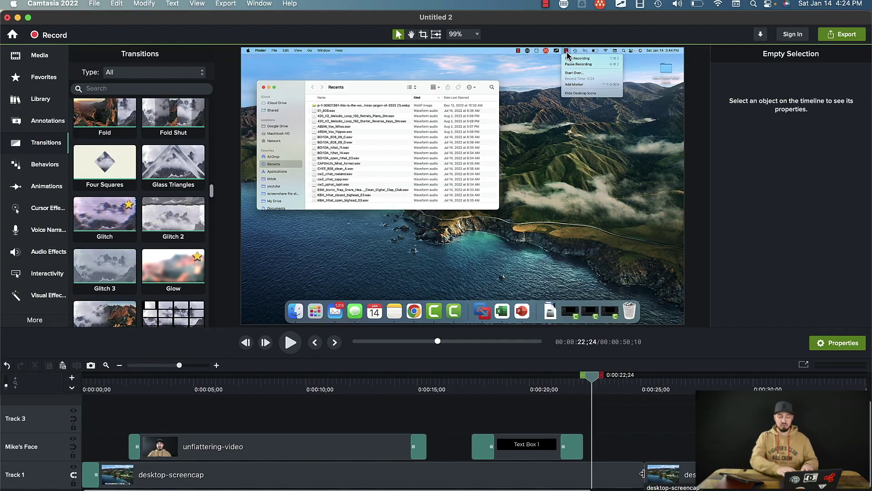
drag(592, 376, 739, 387)
- Play through the Text Box 1 callout and stop at 0:00:21;01
scroll(436, 394, right, 5)
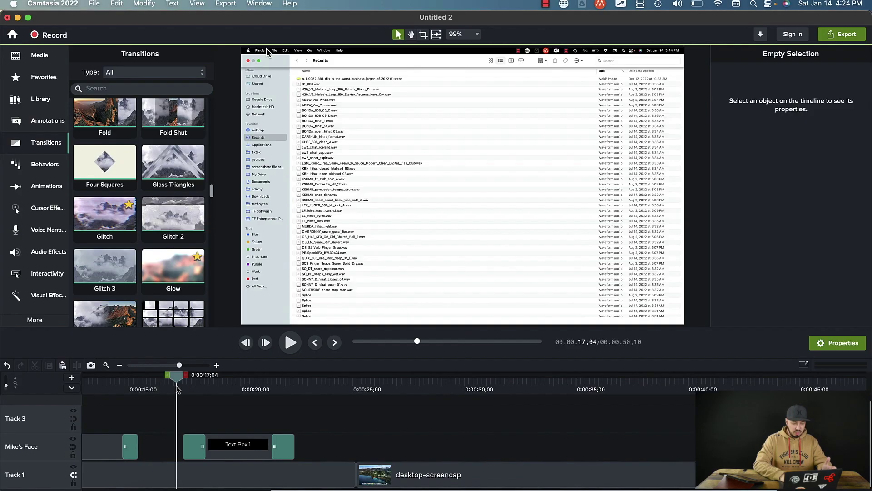
scroll(177, 389, left, 5)
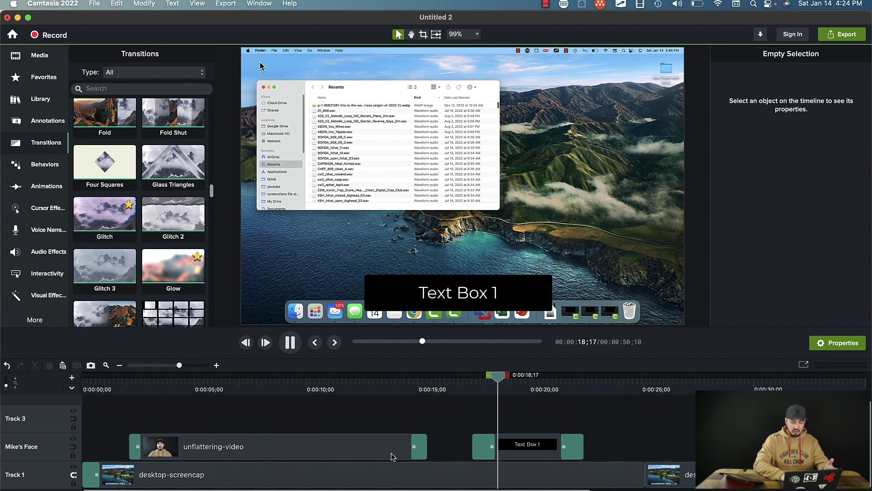
scroll(388, 455, right, 5)
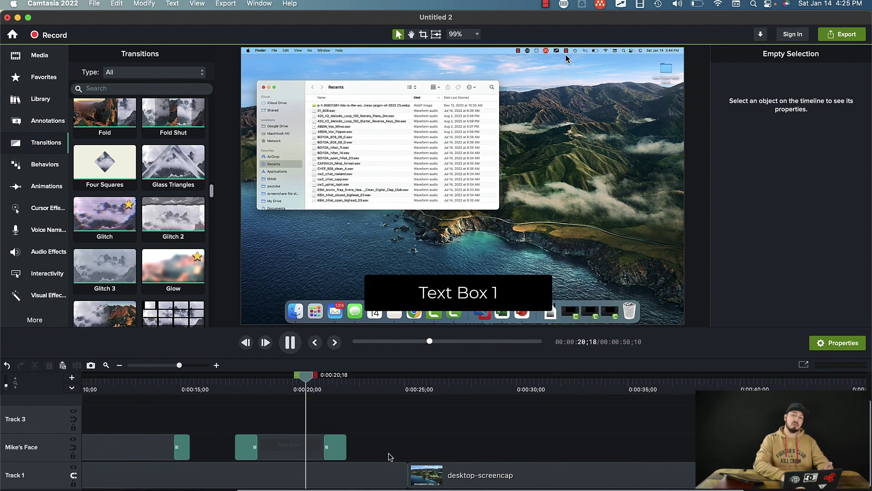
key(space)
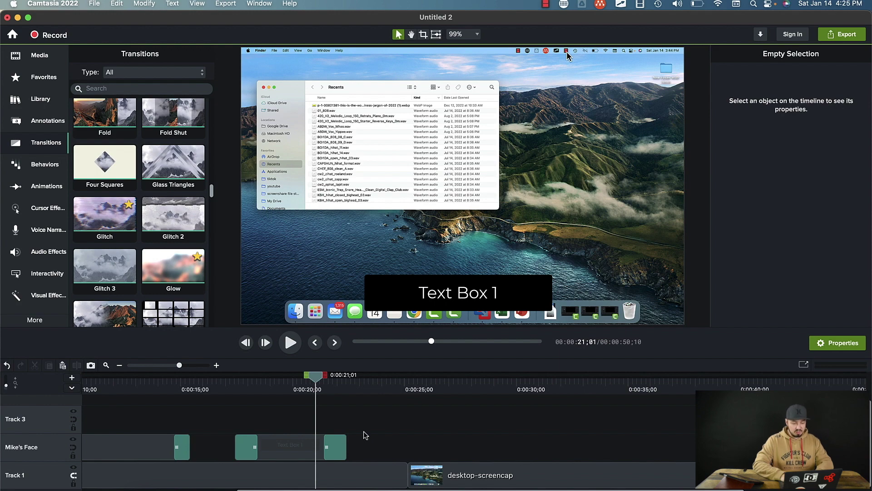
- Option-drag a copy of the Text Box 1 callout to about 31 seconds
click(271, 455)
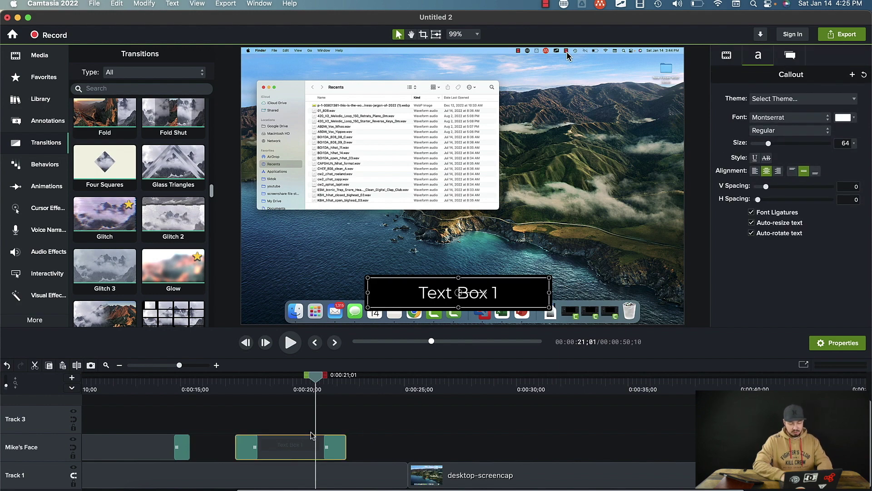
drag(312, 435, 574, 455)
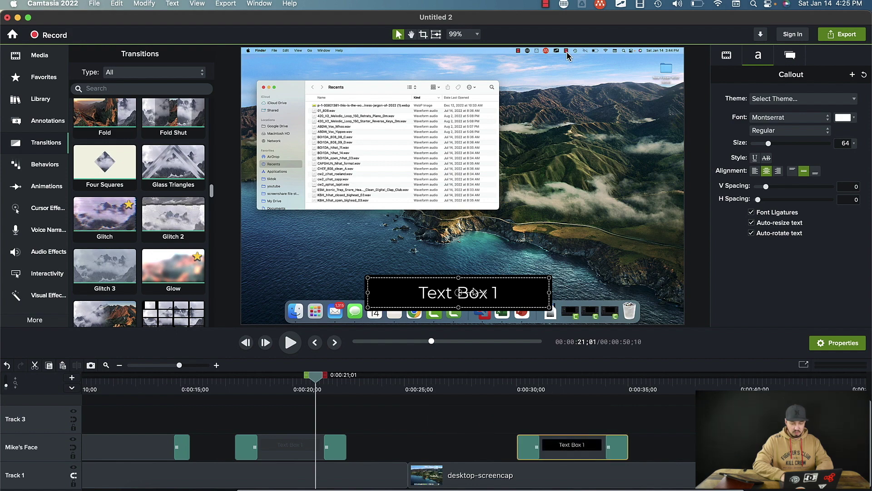
click(548, 390)
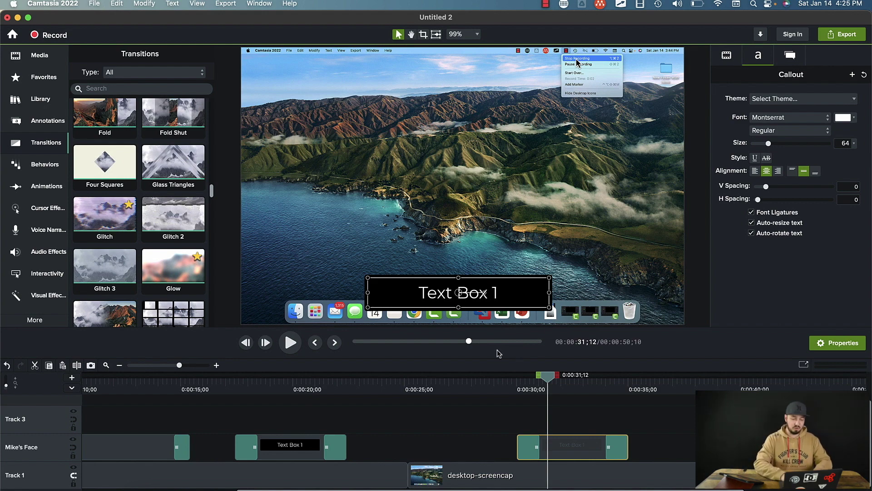
- Change the copy's text to 'Text Box 2' and give it a red fill
double_click(483, 304)
click(494, 304)
key(BackSpace)
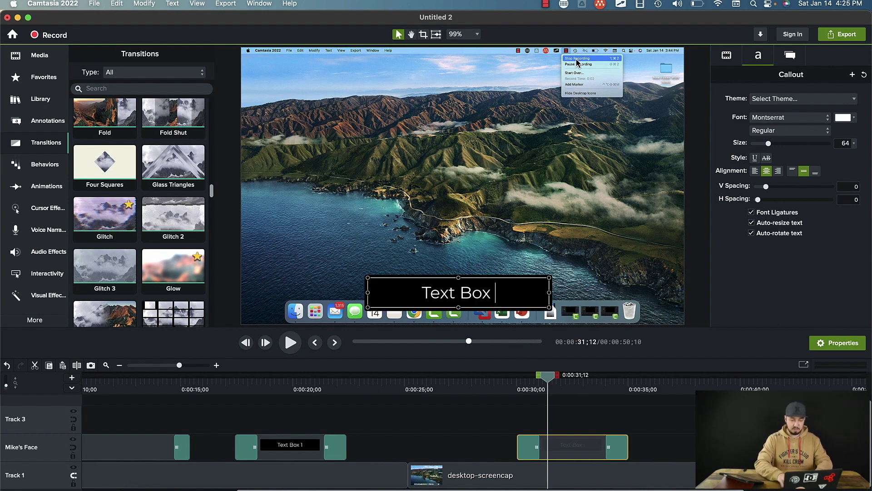
text(2)
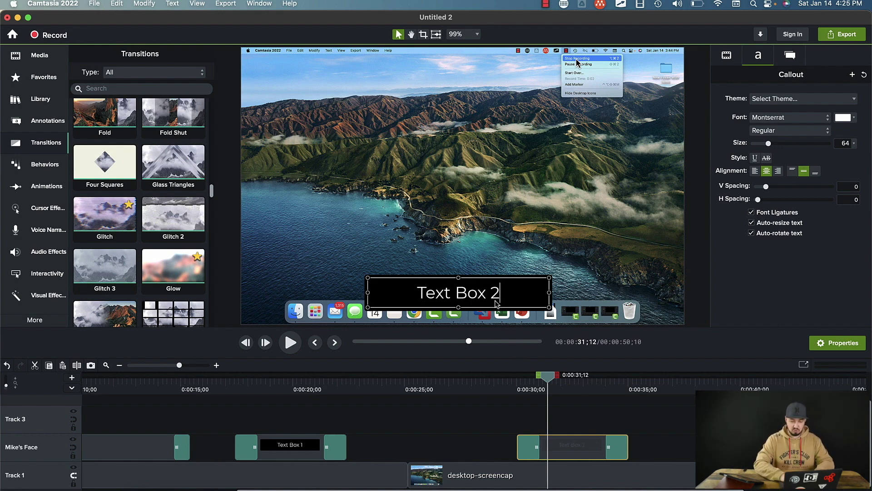
click(791, 64)
click(848, 139)
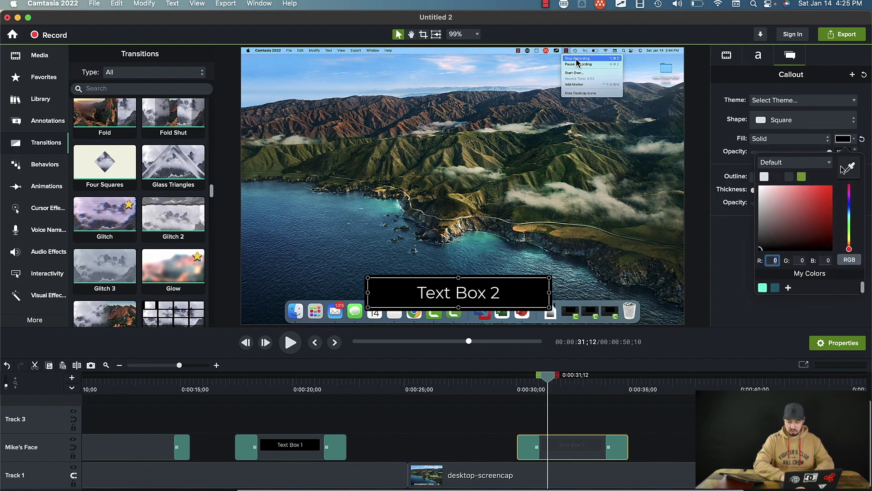
click(627, 182)
drag(237, 375, 485, 386)
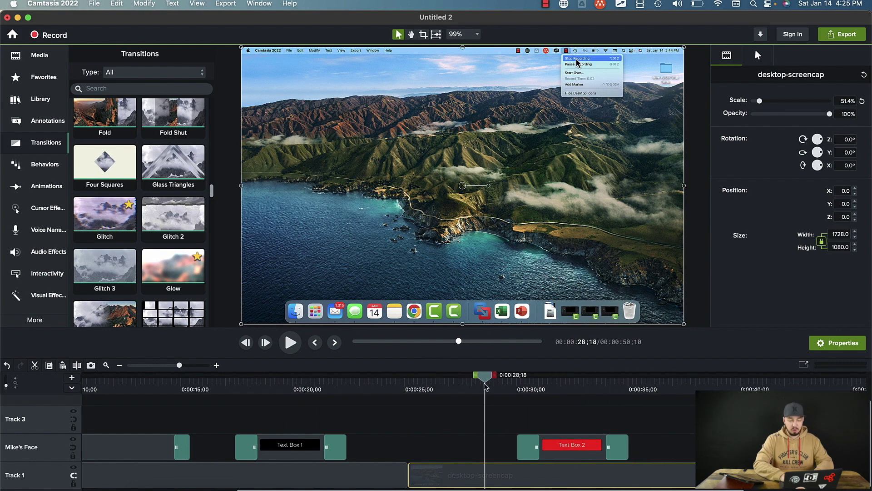
- Drag Text Box 2 toward the top of the frame at 32 seconds, then select Text Box 1 at 19 seconds
click(576, 395)
drag(441, 296, 403, 136)
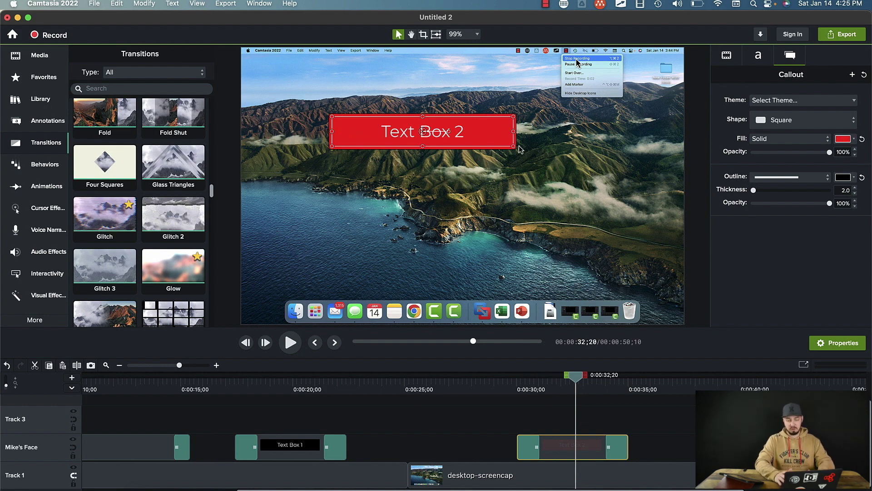
click(509, 175)
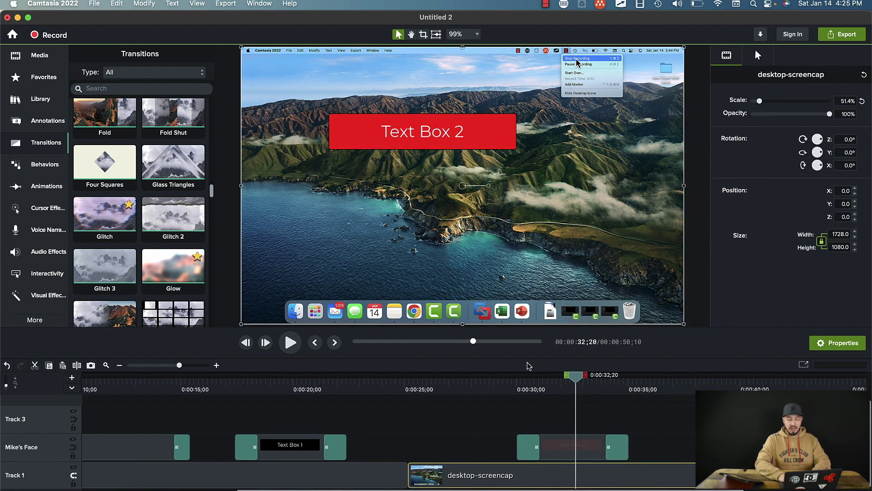
click(549, 441)
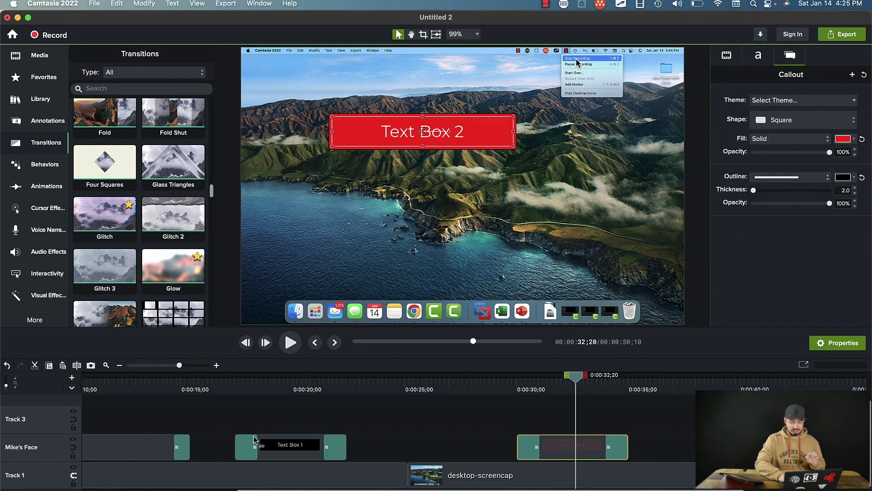
click(274, 385)
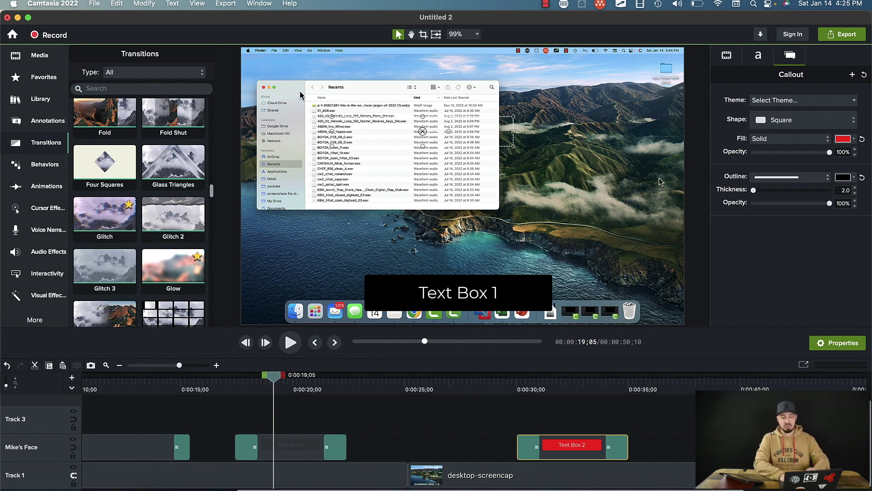
click(288, 445)
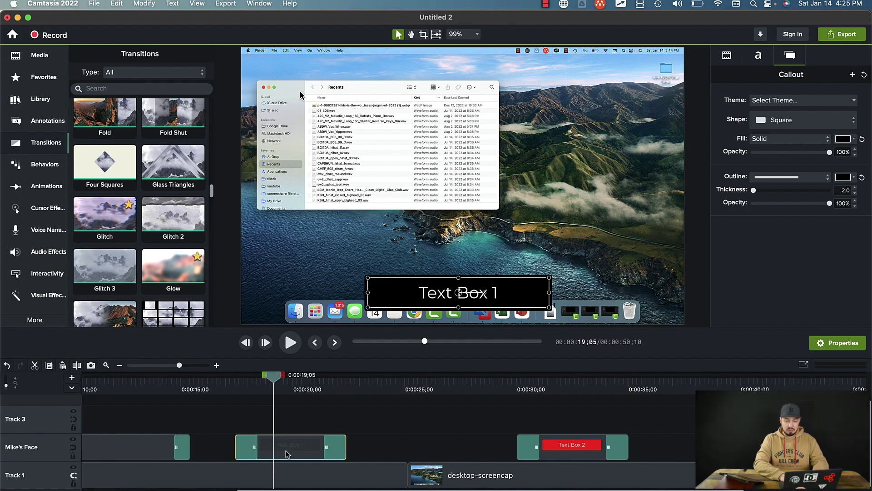
- Show Text Box 1's Visual Properties to read its Position X -16.1 and Y -417.1
click(727, 56)
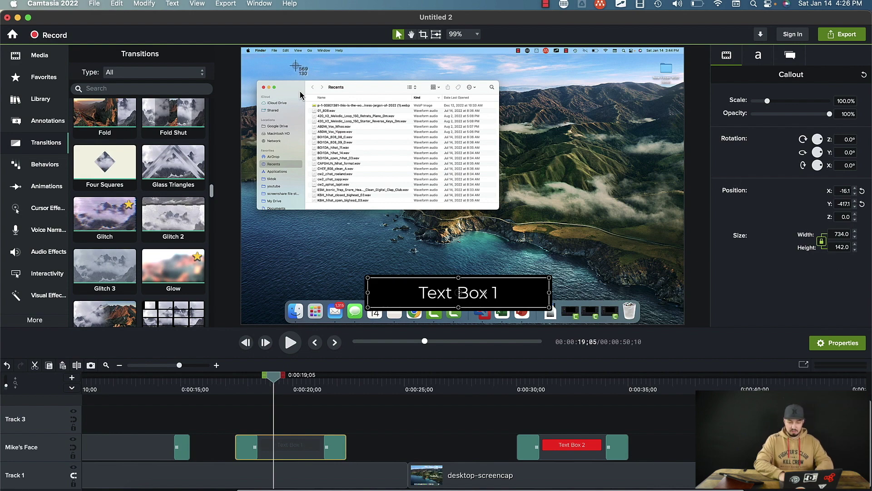
drag(296, 66, 868, 323)
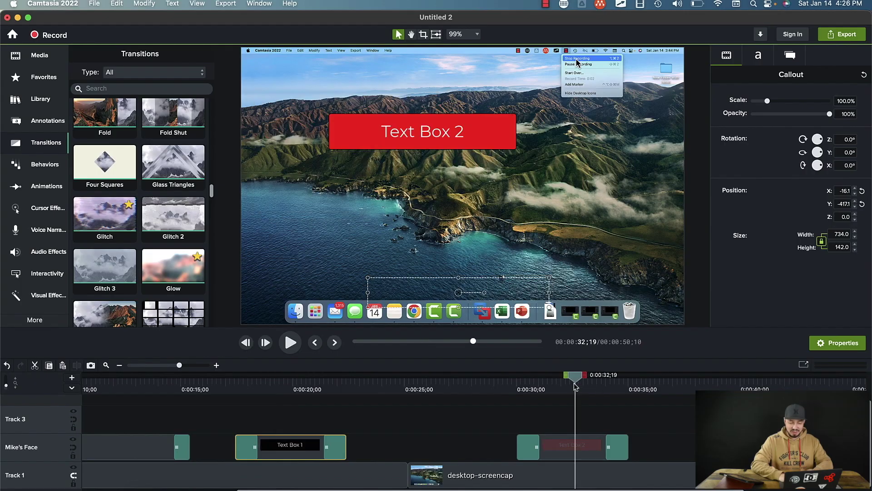
- Set Text Box 2's Position to X -16.1 and Y -417.1, matching Text Box 1
click(566, 444)
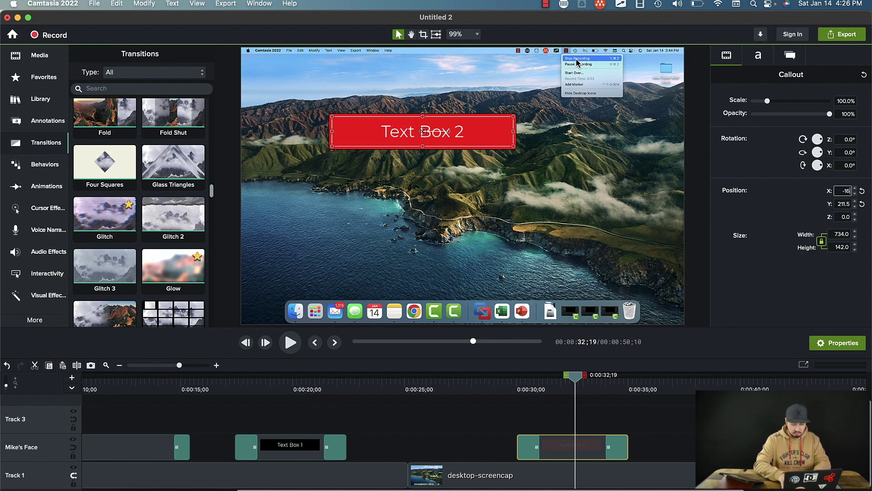
key(Return)
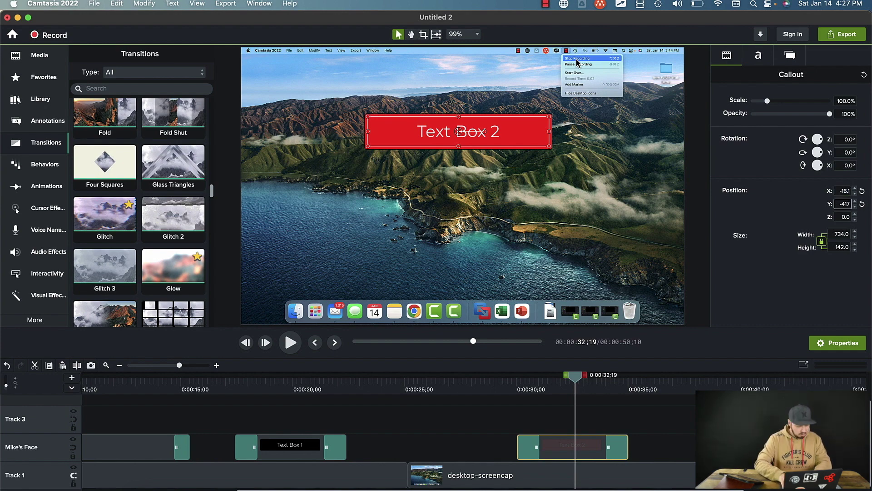
text(-417.1)
key(Return)
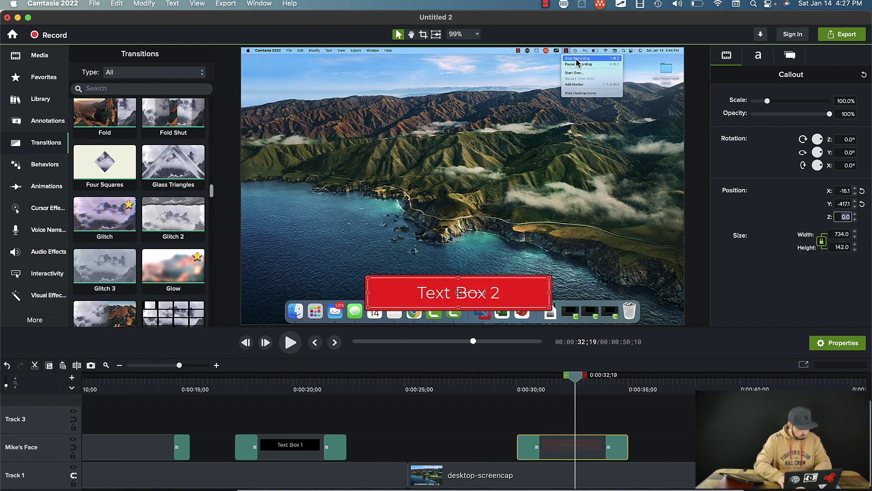
click(603, 245)
drag(229, 391, 626, 383)
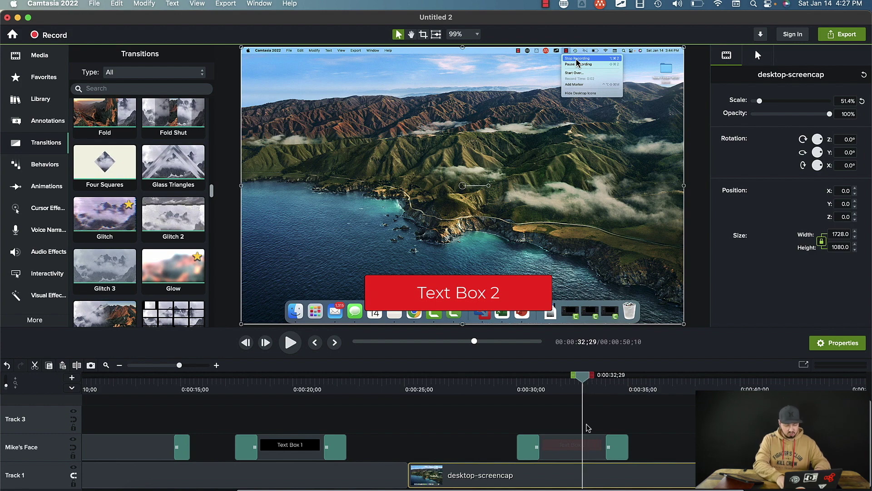
- Split the Text Box 2 clip at 0:00:32;29 and delete the part after the split
scroll(588, 427, up, 5)
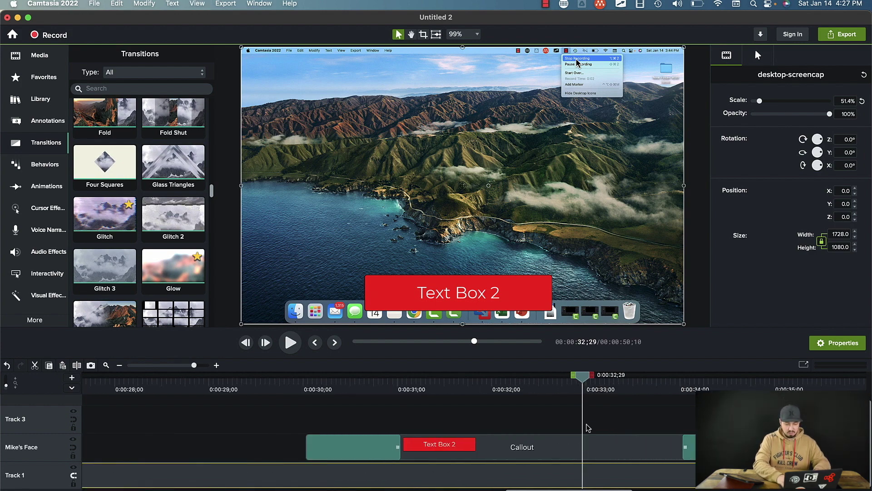
click(599, 451)
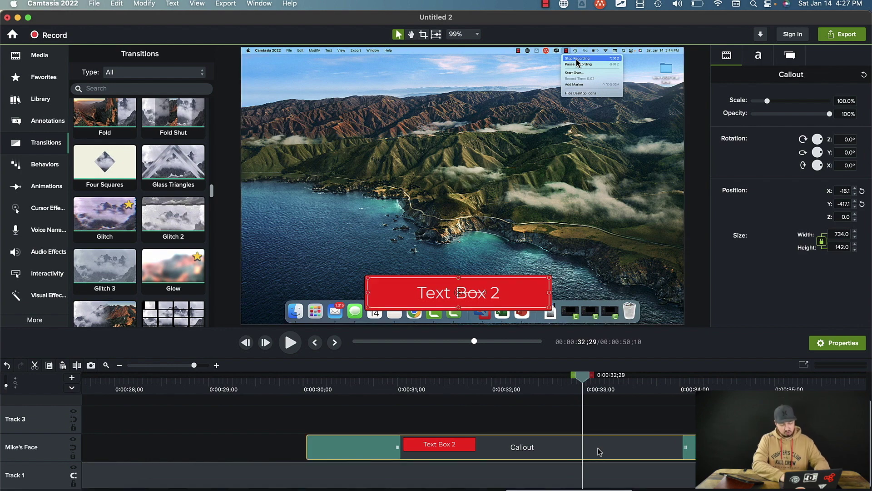
key(s)
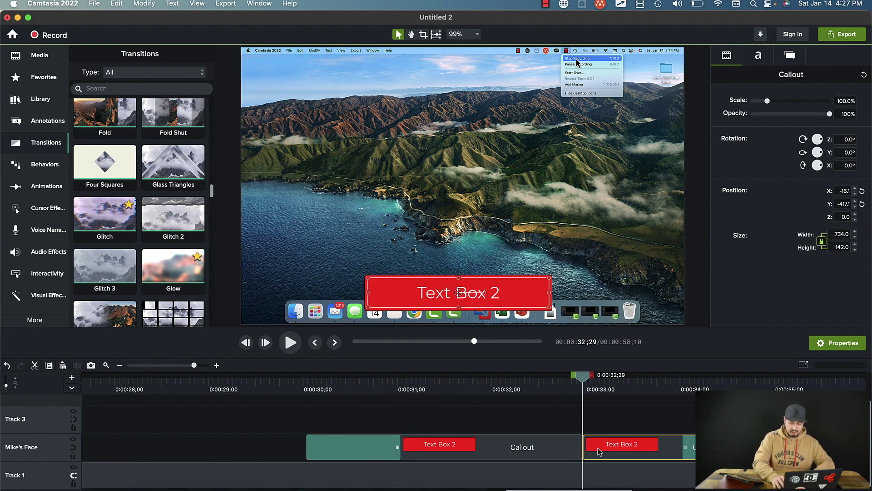
key(Delete)
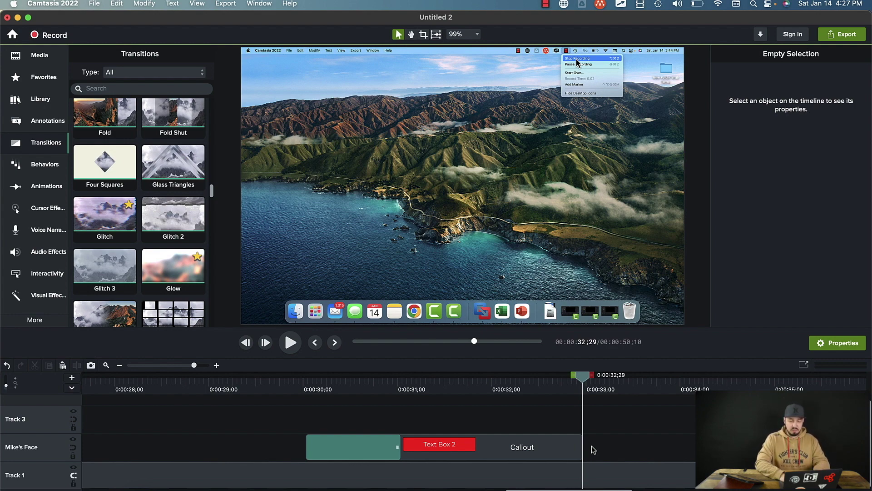
- Drag Text Box 2's right edge out to end at 0:00:33;08
drag(605, 391, 613, 389)
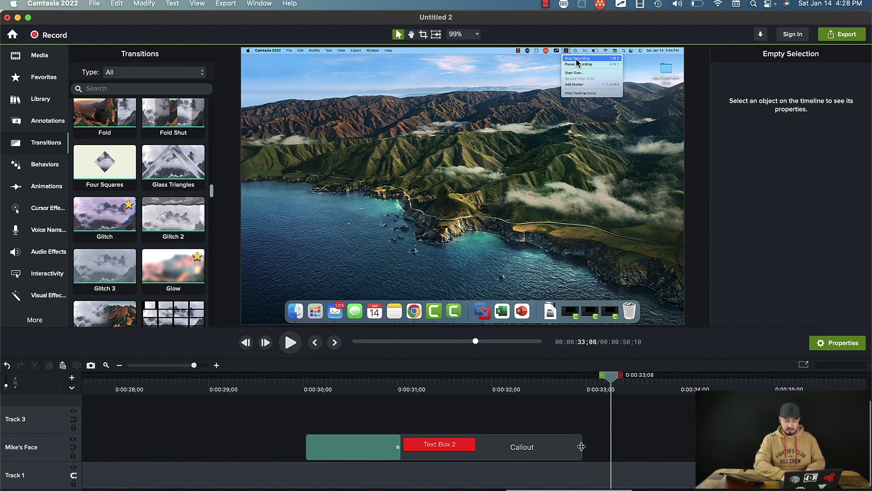
drag(582, 447, 611, 447)
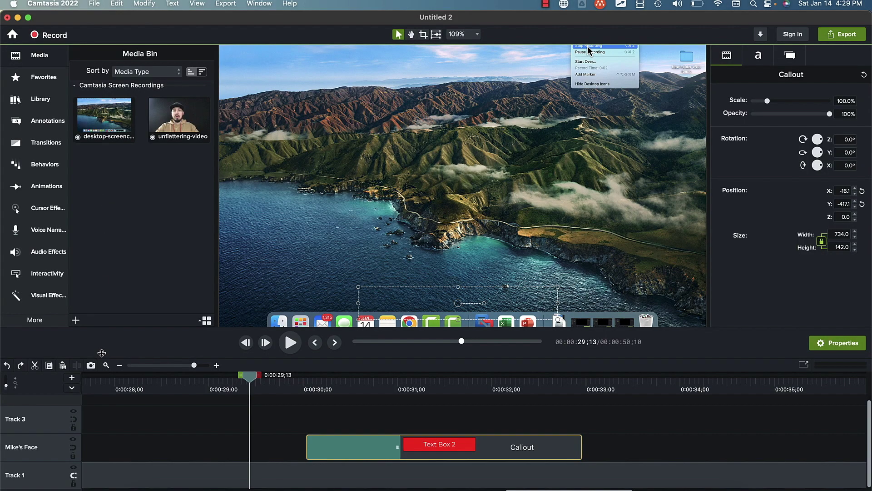
scroll(140, 380, left, 10)
drag(293, 380, 637, 411)
scroll(633, 405, right, 10)
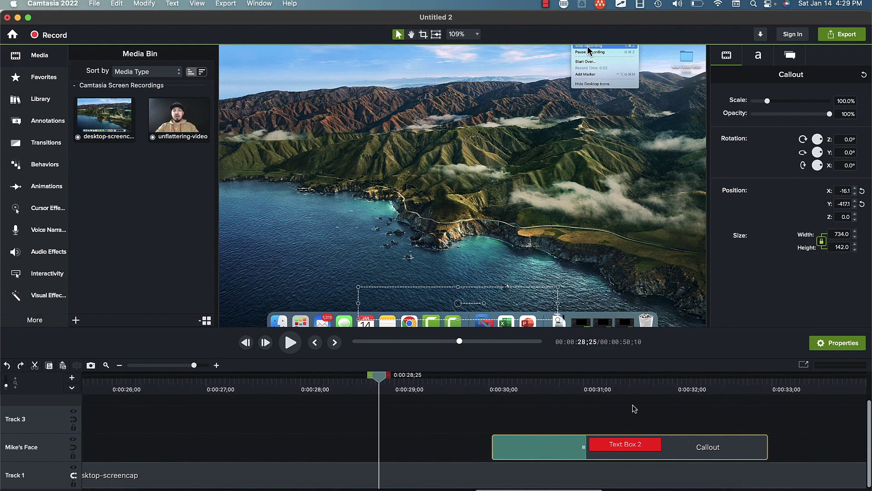
click(668, 383)
scroll(681, 409, right, 5)
mouse_move(574, 384)
mouse_down()
mouse_move(795, 386)
mouse_move(588, 386)
mouse_up()
scroll(588, 409, right, 5)
drag(658, 386, 778, 404)
click(711, 396)
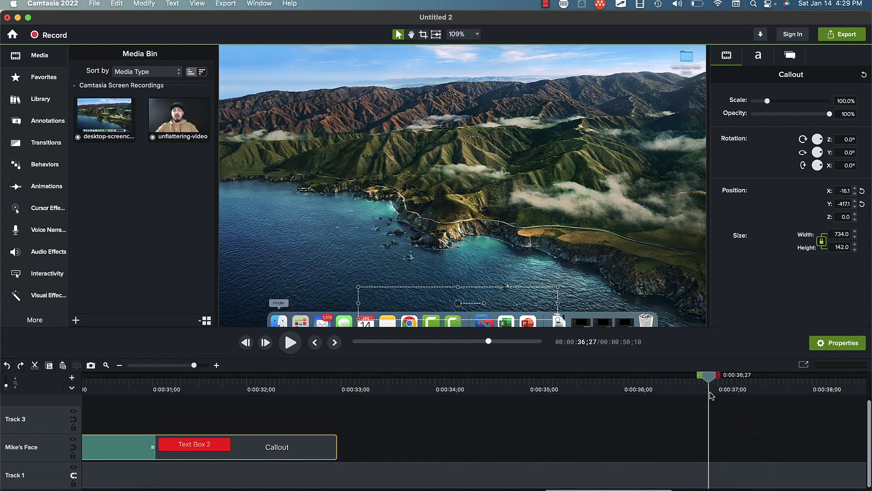
drag(712, 396, 667, 393)
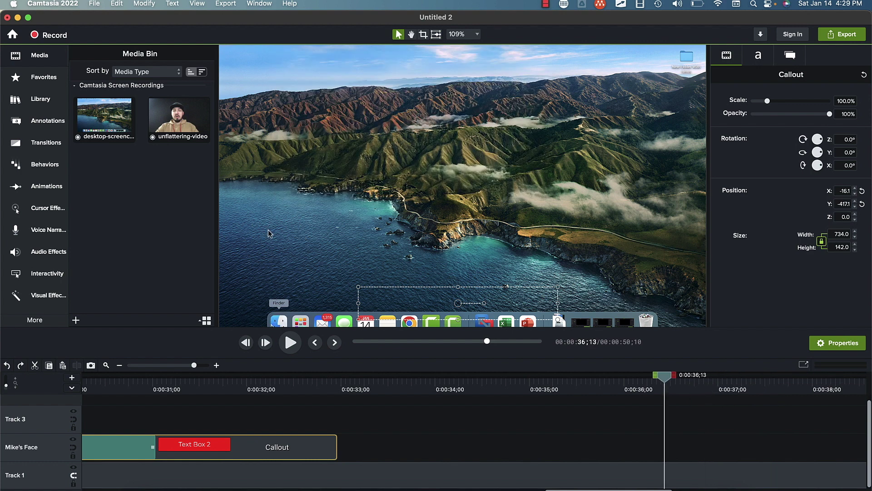
- Apply SmartFocus to the desktop-screencap clip on Track 1 and preview the zoom near 34 seconds
click(44, 190)
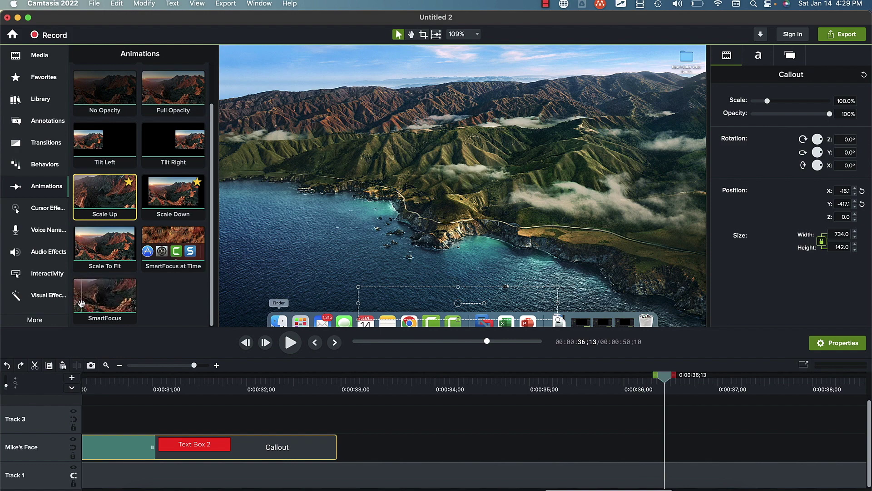
click(102, 300)
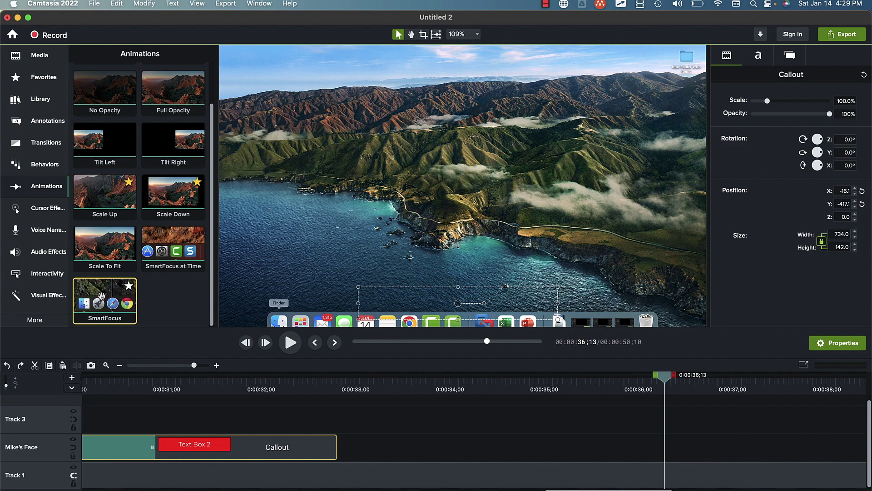
drag(102, 295, 408, 482)
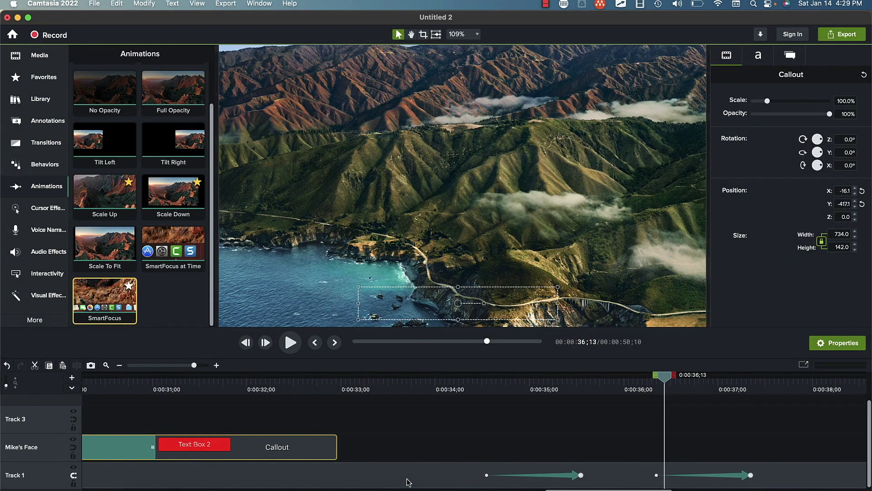
click(460, 390)
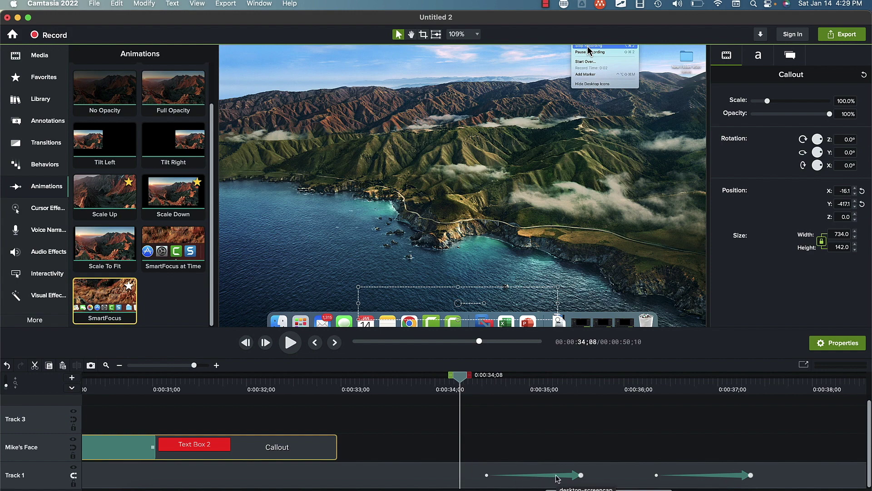
drag(469, 385, 768, 398)
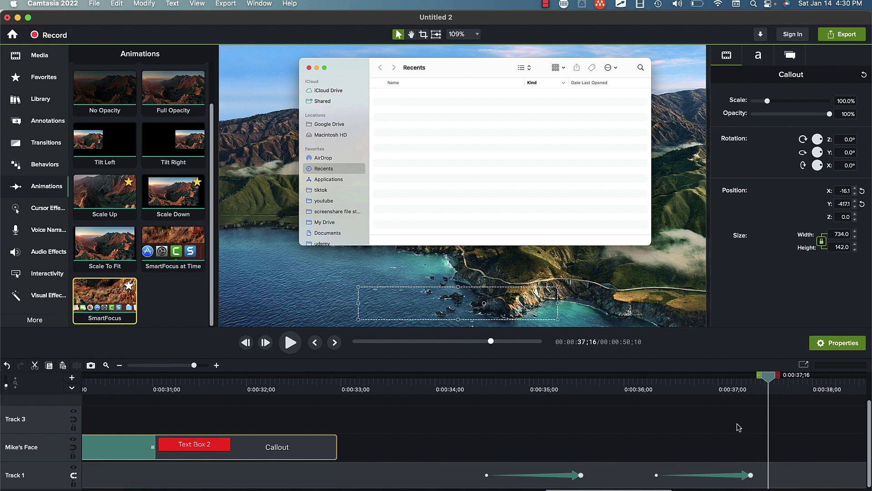
- Locate and select the SmartFocus zoom animation at about 43 seconds on Track 1
key(super+minus)
key(super+minus)
key(super+minus)
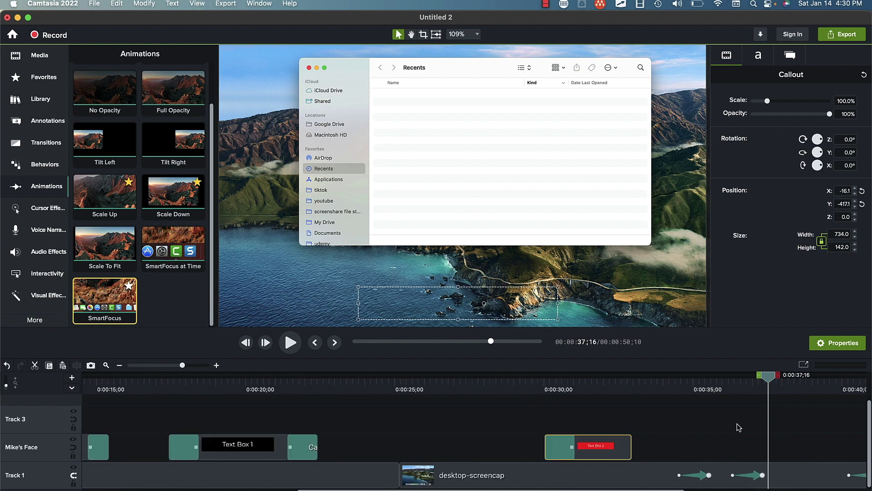
scroll(737, 424, right, 5)
scroll(737, 424, right, 3)
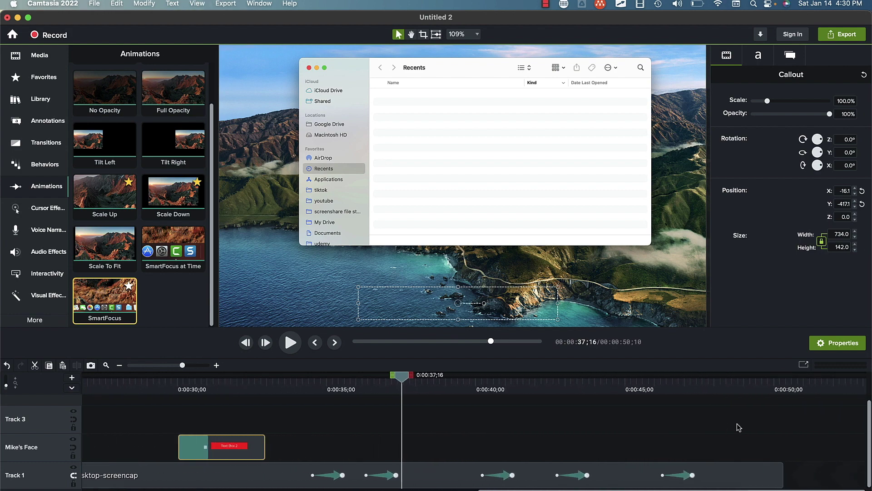
drag(486, 391, 562, 396)
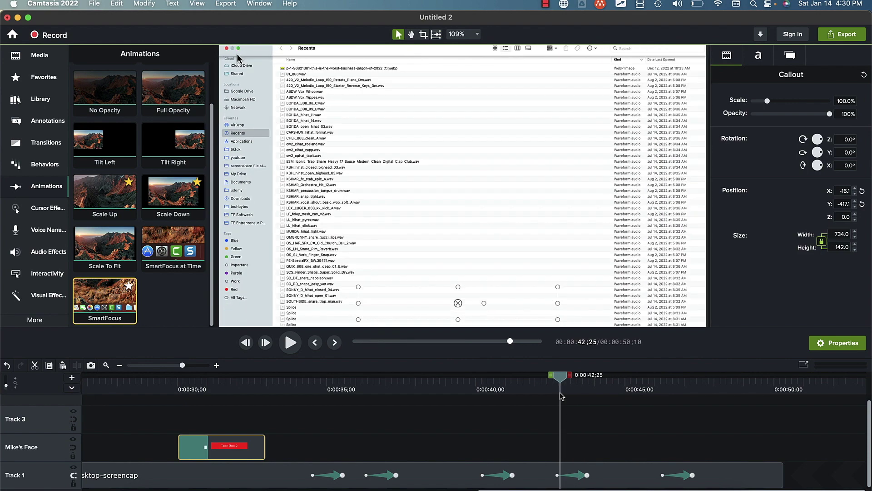
key(super+equal)
key(super+equal)
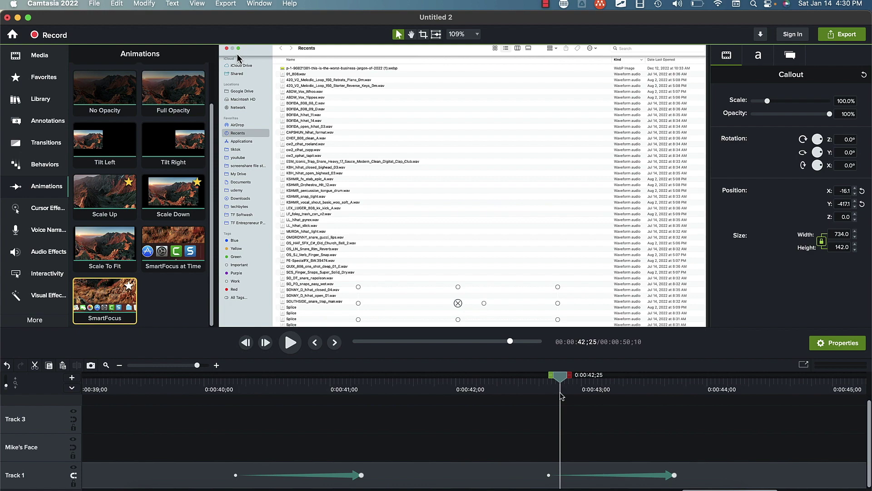
drag(561, 396, 645, 397)
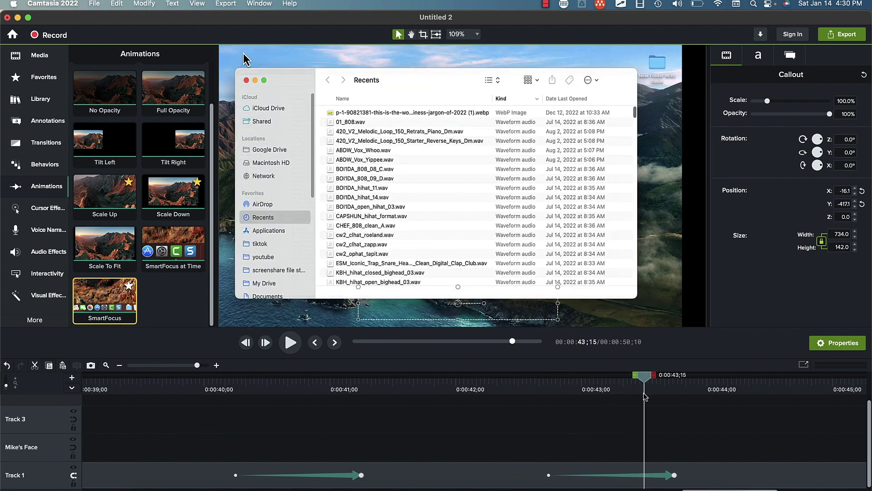
click(649, 477)
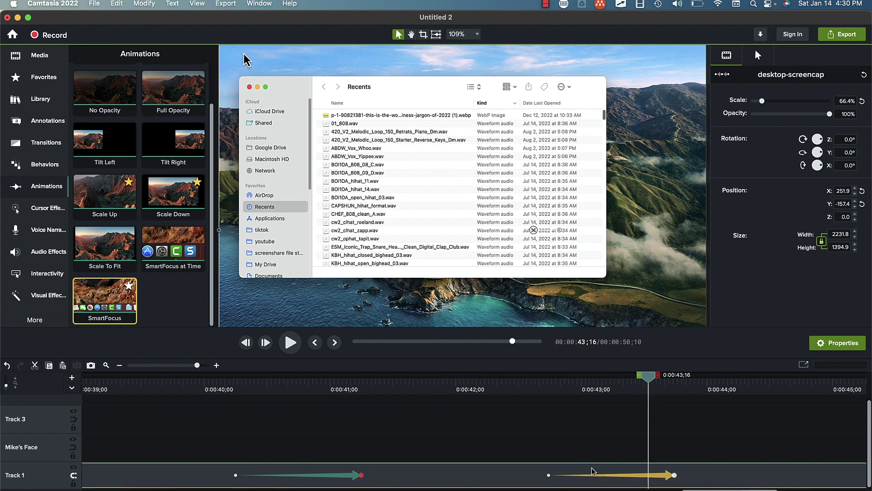
- Delete the selected zoom animation and replay the section from about 40 seconds
key(Delete)
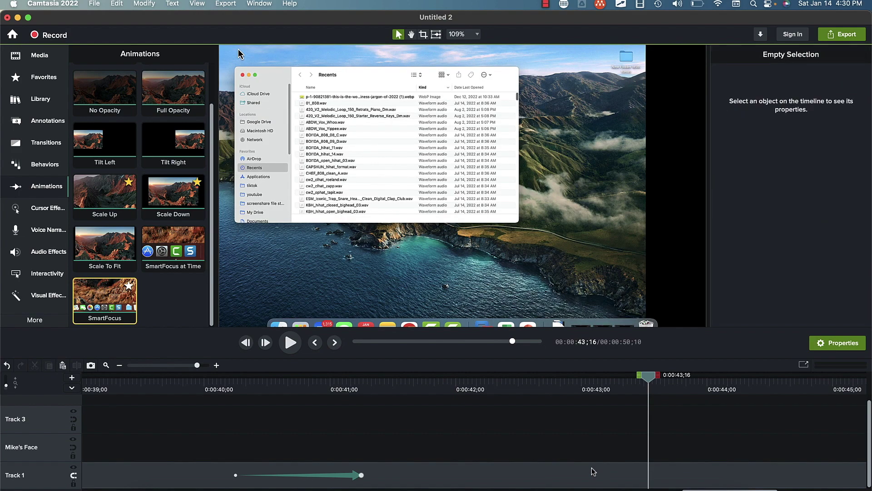
click(213, 390)
key(space)
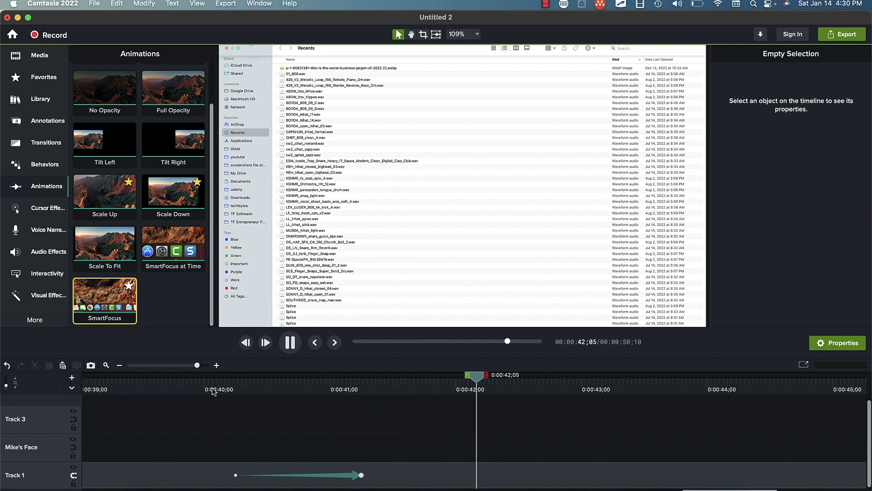
key(space)
scroll(530, 426, right, 10)
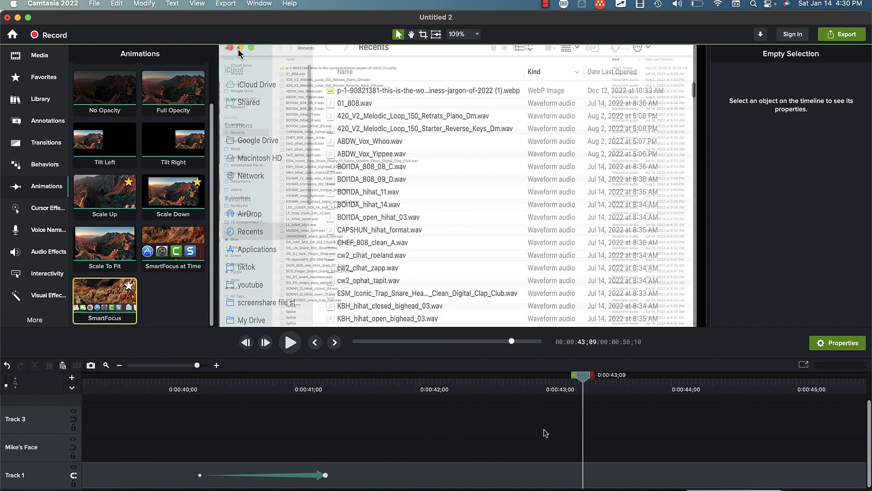
drag(486, 393, 680, 400)
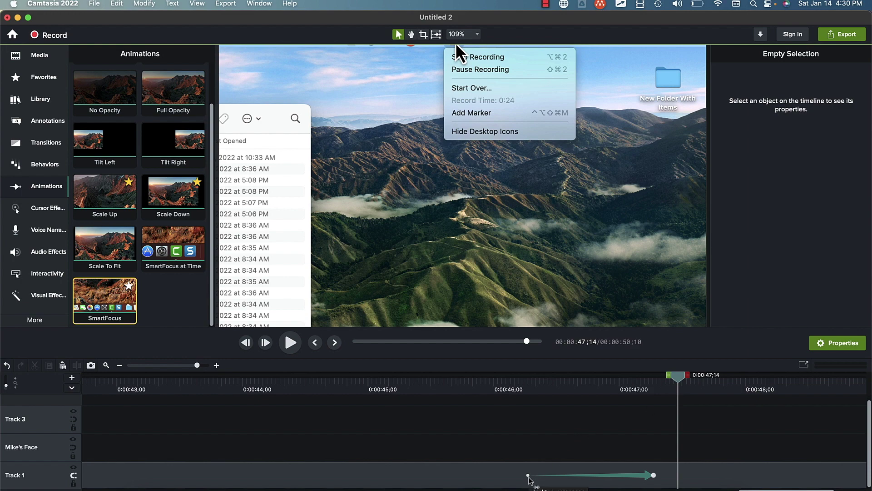
- Move the zoom animation's start earlier to about 0:00:45 and play it back to check
drag(529, 476, 394, 477)
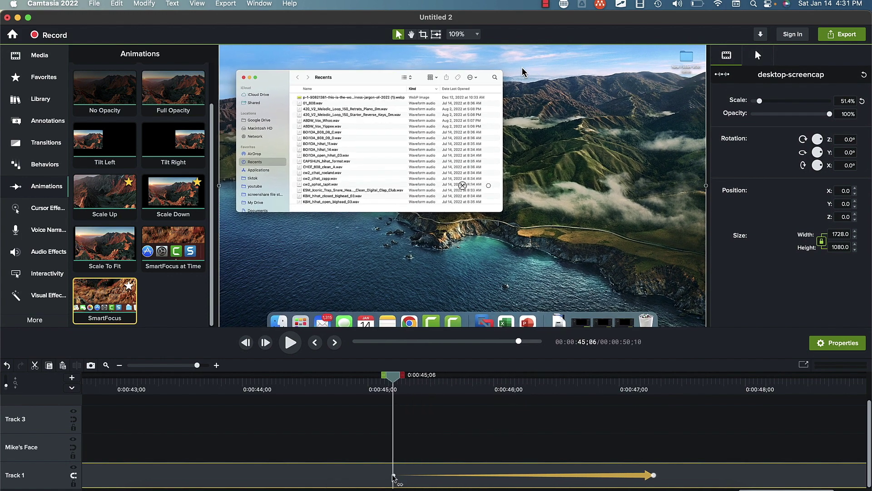
click(386, 386)
key(space)
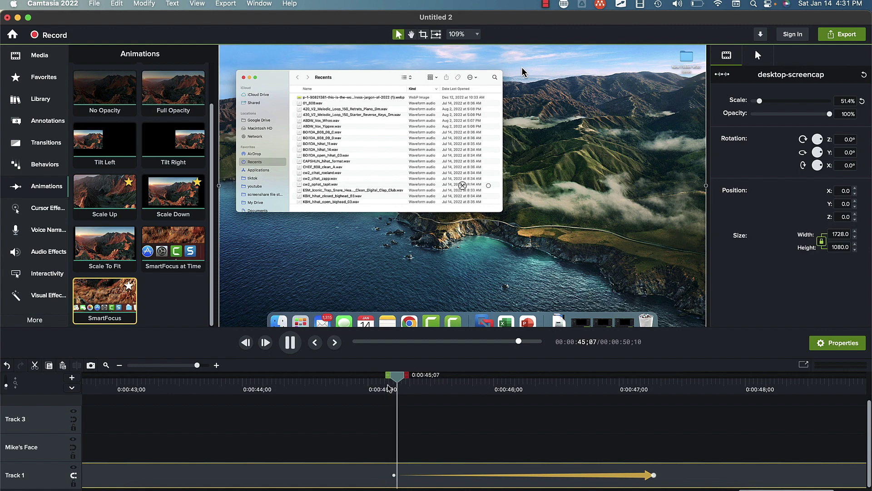
key(space)
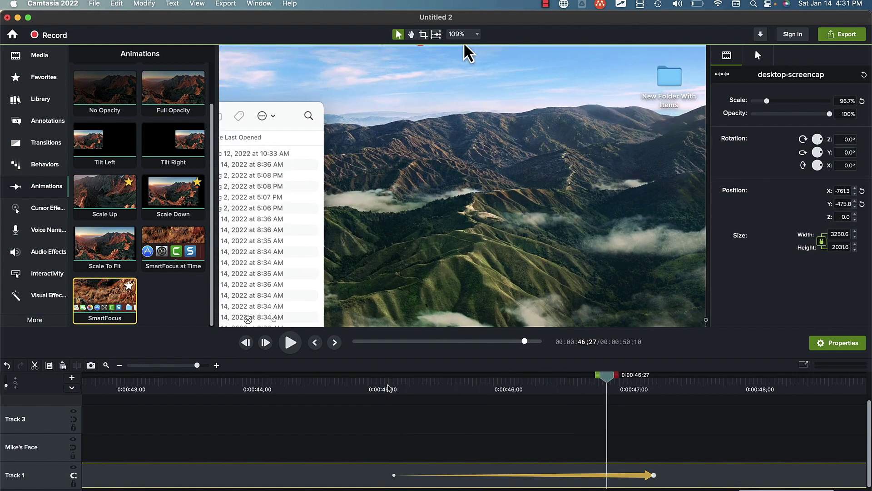
- Pull the zoom's end back to about 0:00:45;20 for a quicker push-in, then replay it
click(654, 475)
drag(655, 477, 465, 476)
click(328, 386)
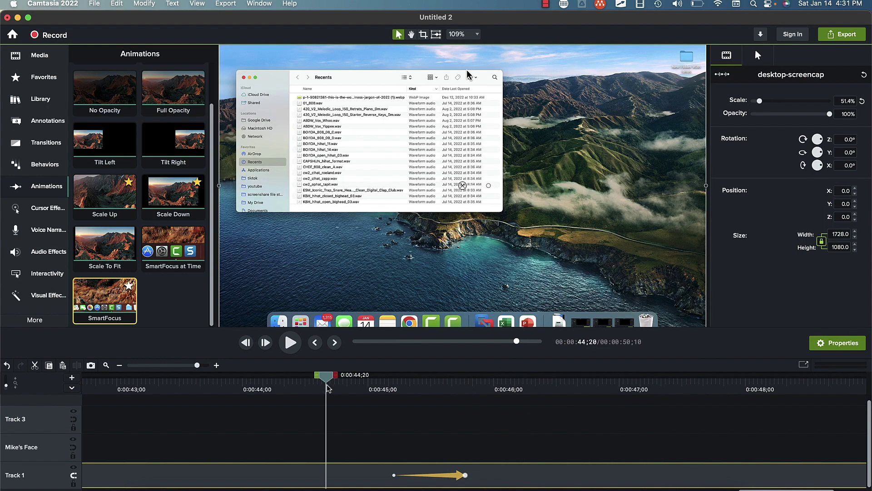
key(space)
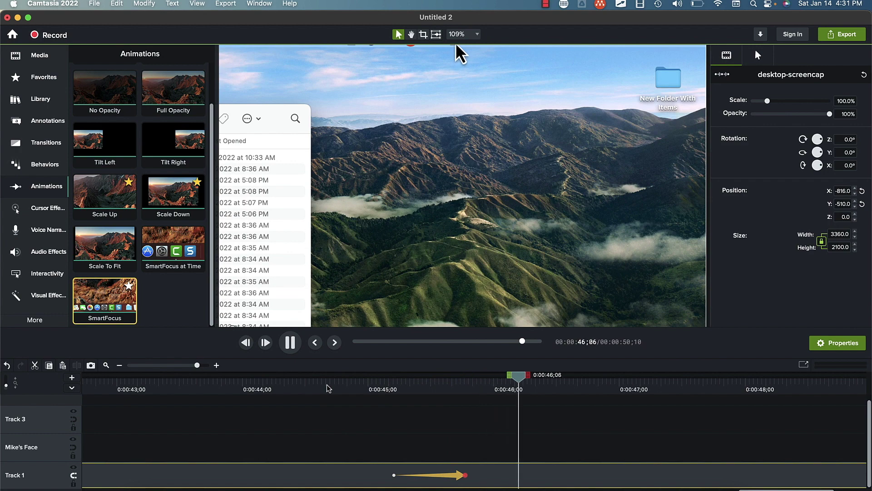
key(space)
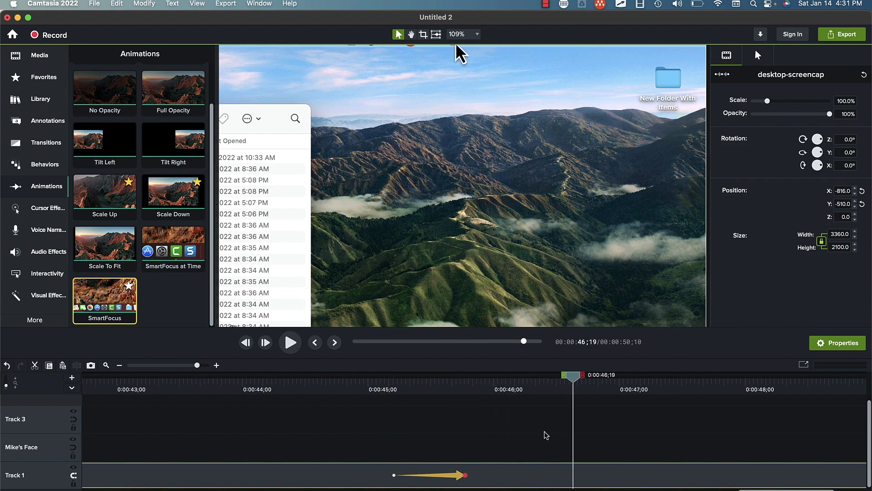
key(super+minus)
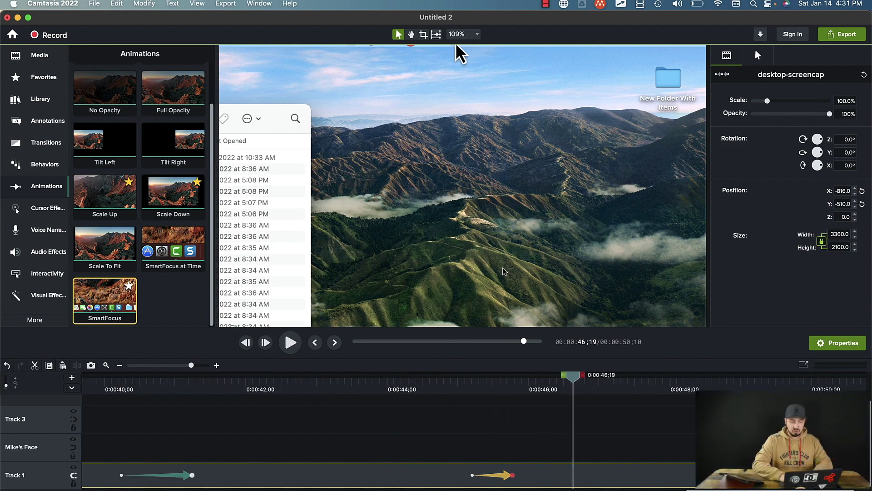
- Reframe the zoom's end on the Finder window at position 28.2, -540 and replay it
drag(445, 278, 607, 235)
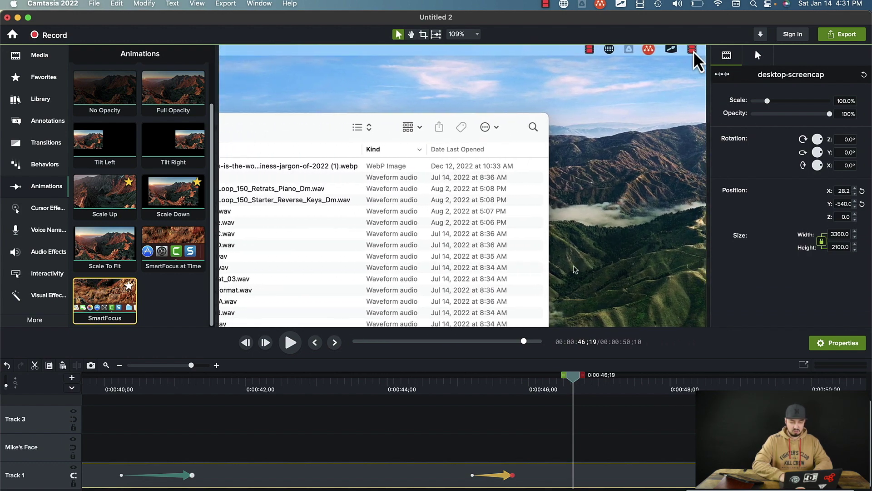
click(417, 385)
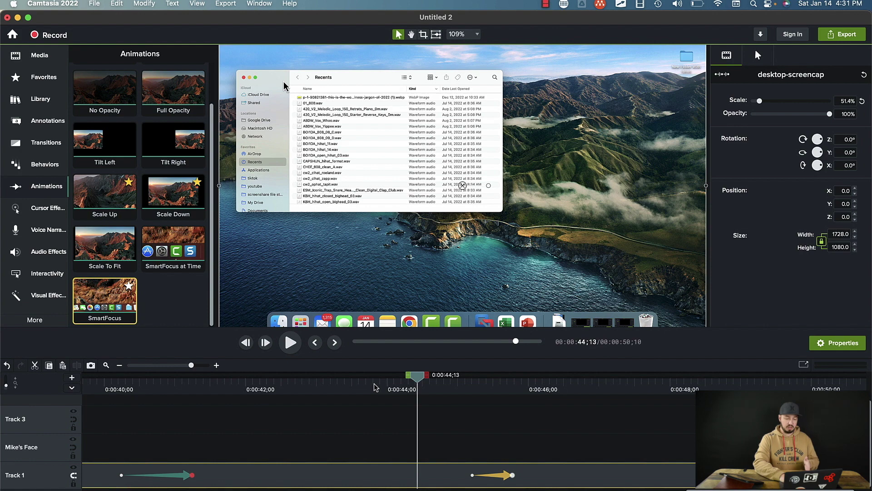
key(space)
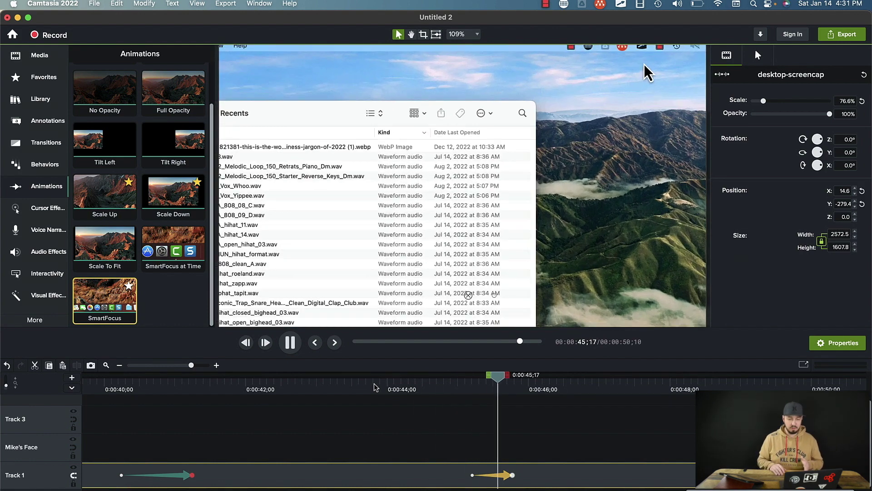
key(space)
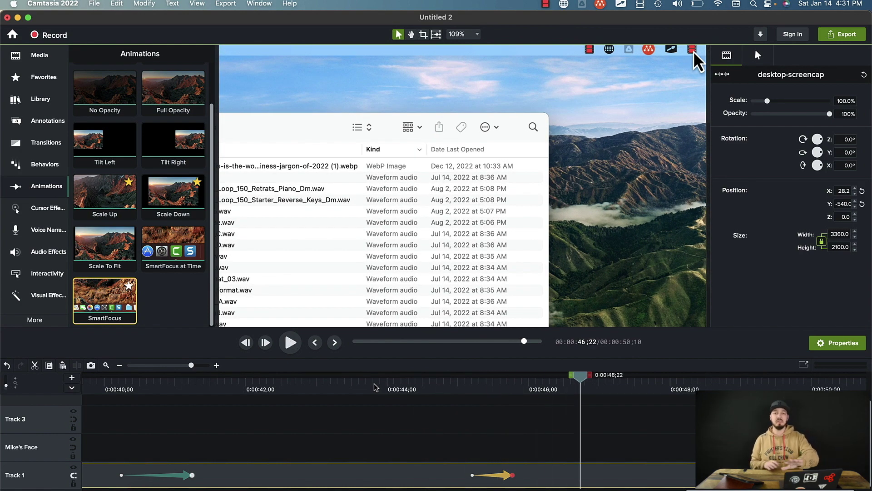